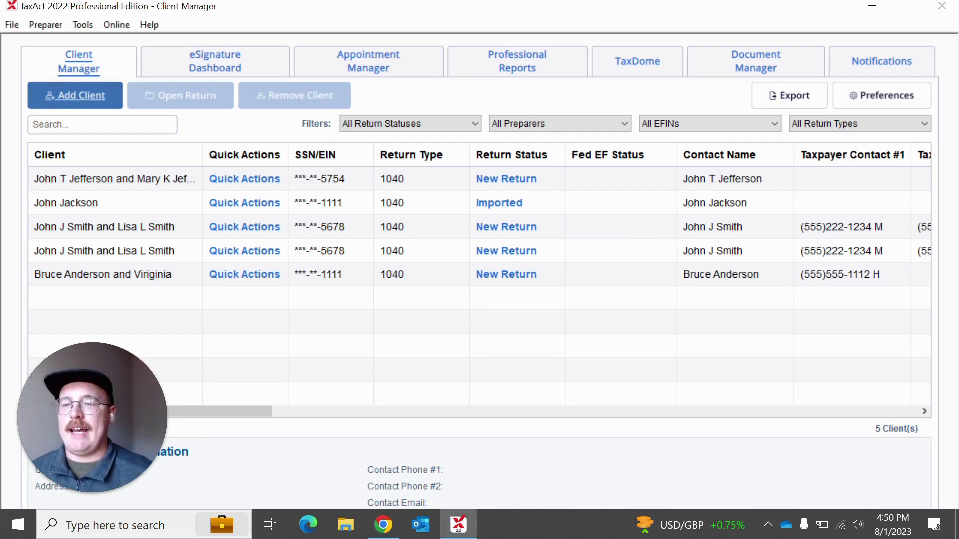
# Step: Start adding a client, then dismiss the 1040 Individual master forms review
pyautogui.click(70, 97)
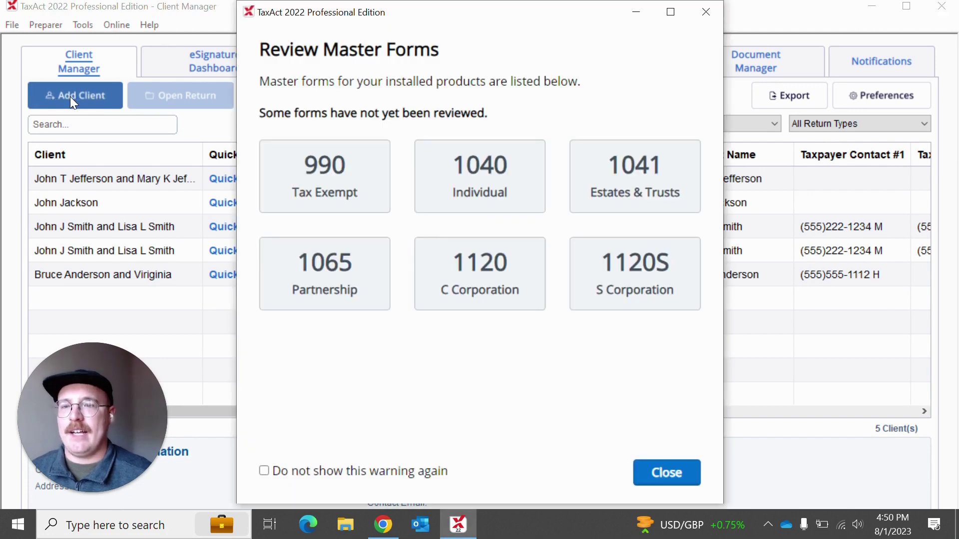
pyautogui.click(460, 178)
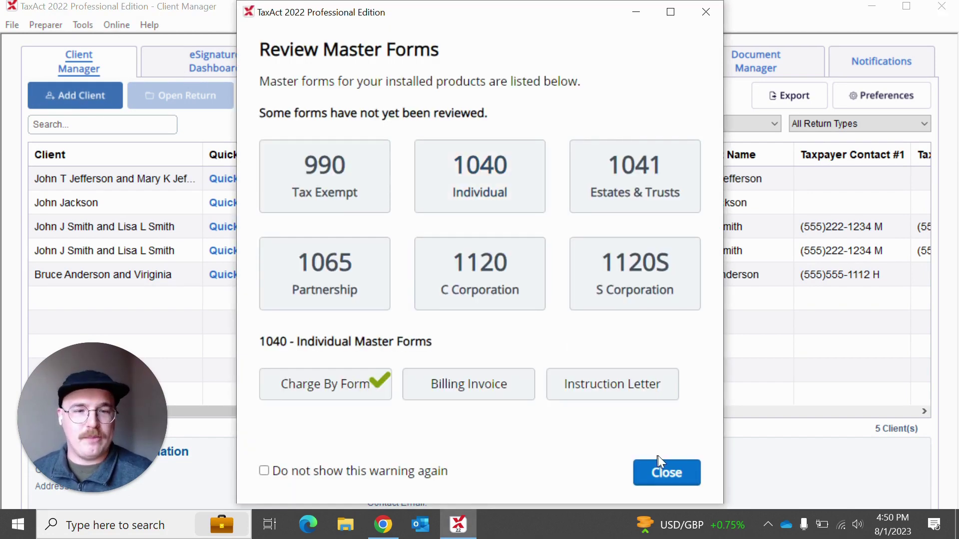
pyautogui.click(646, 478)
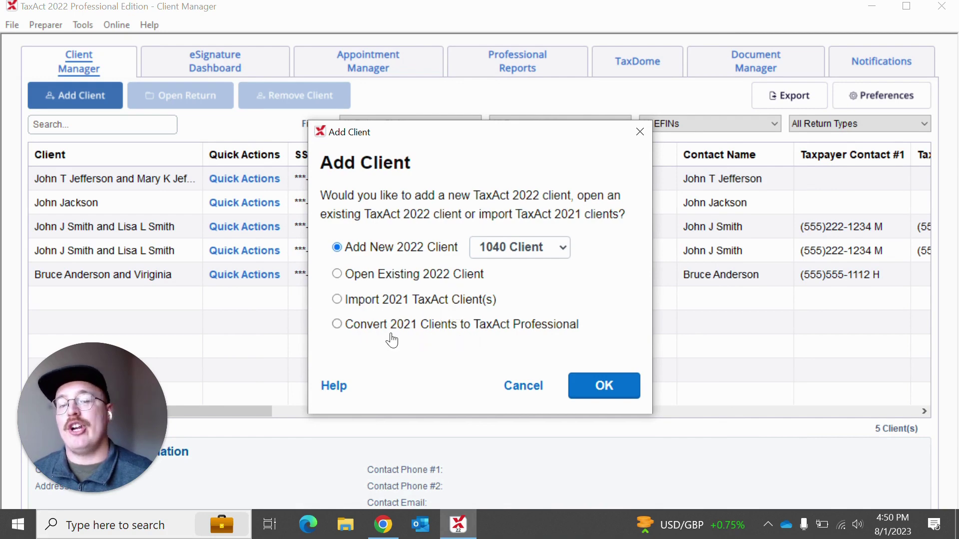
# Step: Choose Convert 2021 Clients to TaxAct Professional and close the master forms review
pyautogui.click(337, 324)
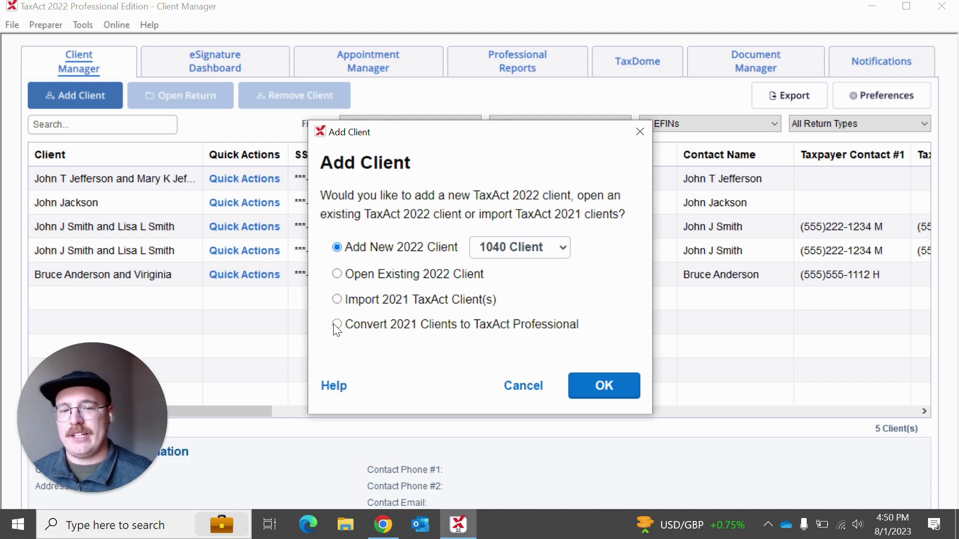
pyautogui.click(592, 392)
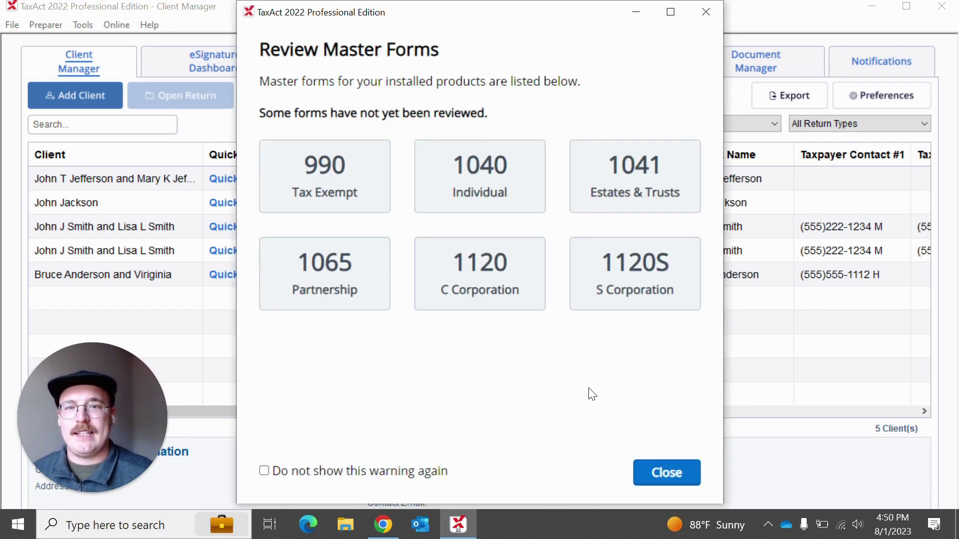
pyautogui.click(449, 194)
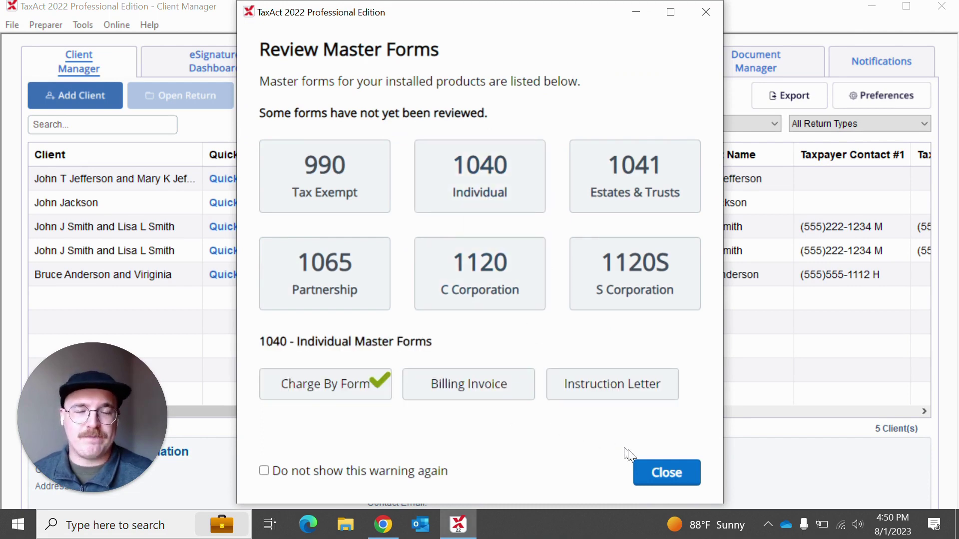
pyautogui.click(646, 477)
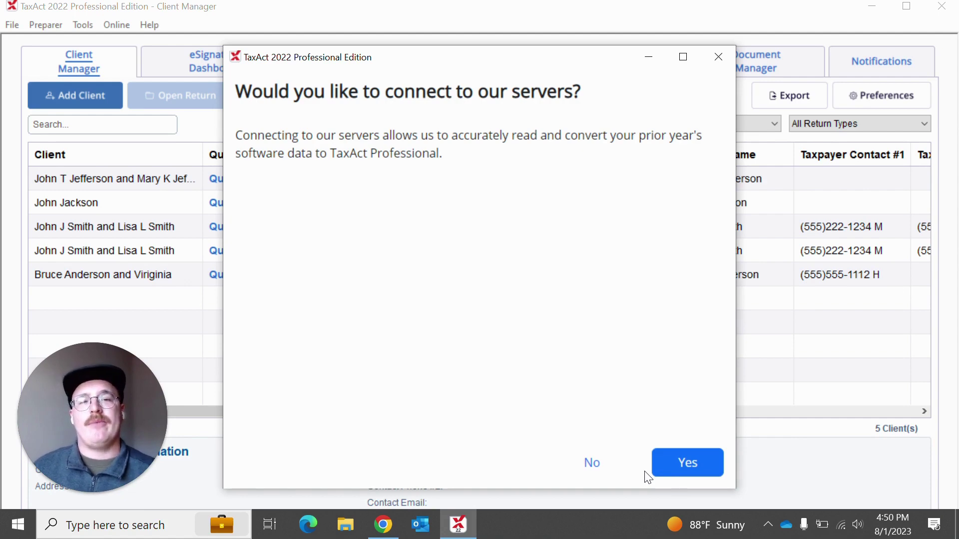
# Step: Dismiss the chat notification and agree to connect to the TaxAct servers
pyautogui.moveTo(860, 470)
pyautogui.click(935, 458)
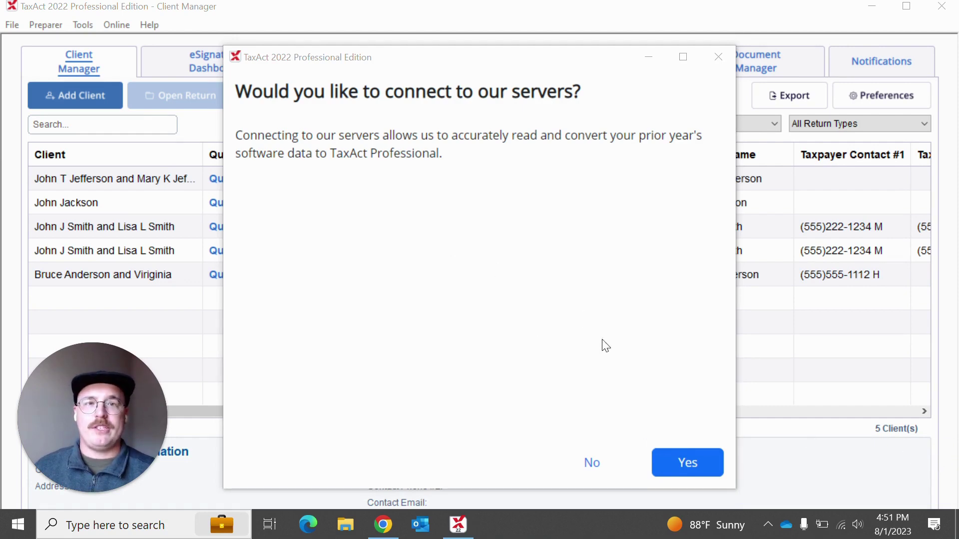
pyautogui.click(664, 466)
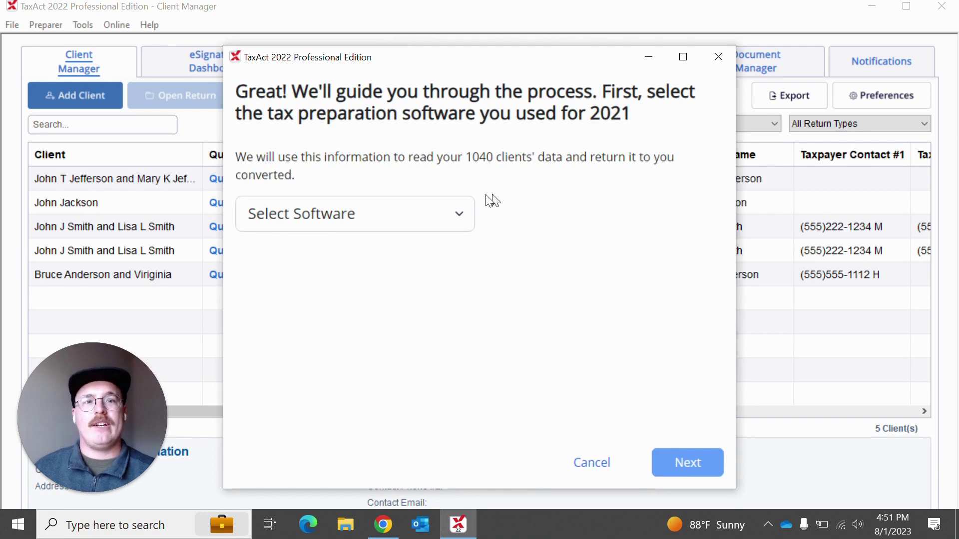
# Step: Select Intuit ProSeries Basic as the 2021 software and continue to the preparation steps
pyautogui.click(455, 219)
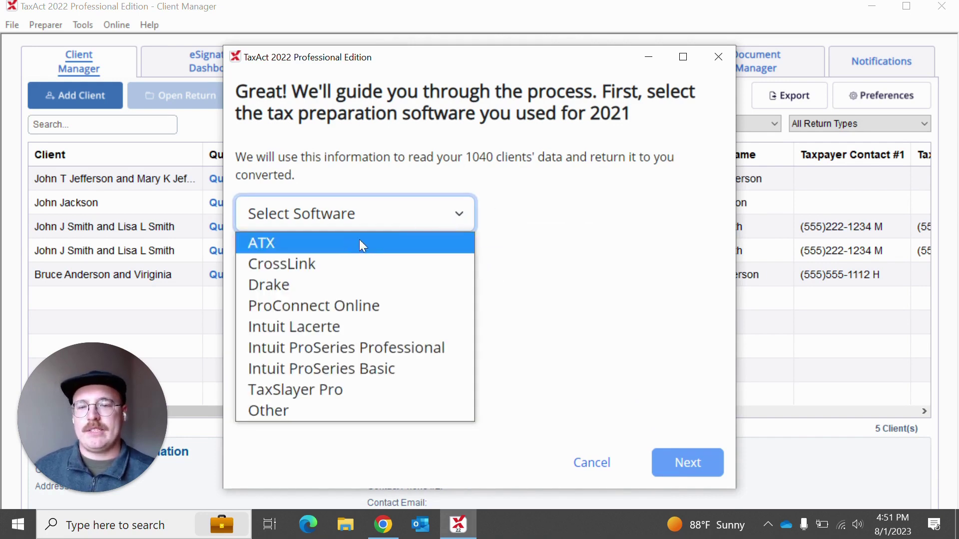
pyautogui.click(312, 362)
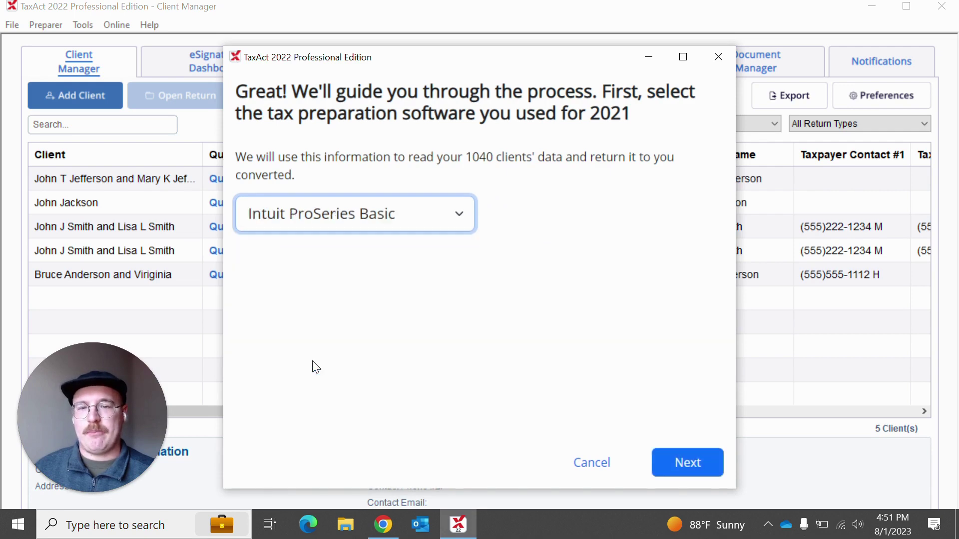
pyautogui.click(663, 464)
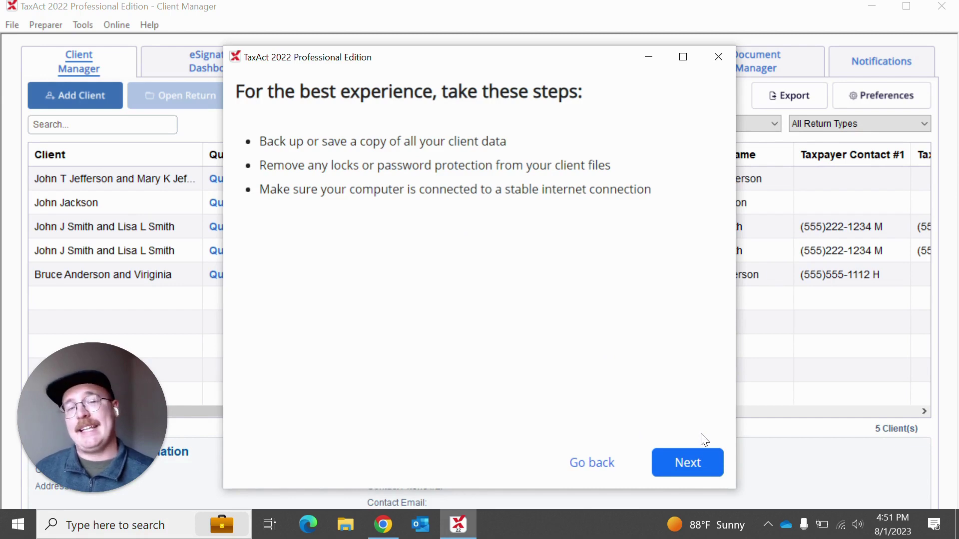
# Step: Load RonW2andMultipleSchC2.21I and W2andMultipleSchC.21I from C:\ProSeries for conversion
pyautogui.click(680, 464)
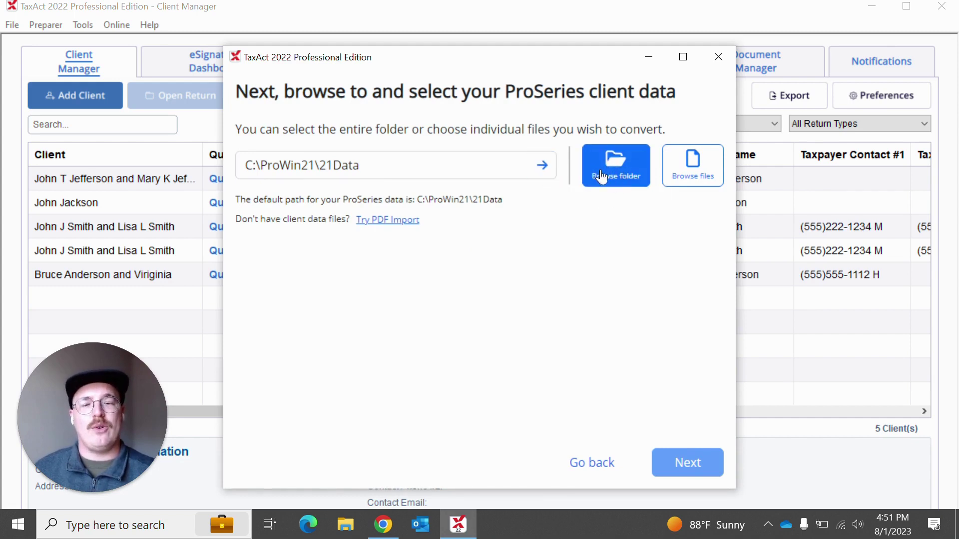
pyautogui.click(682, 178)
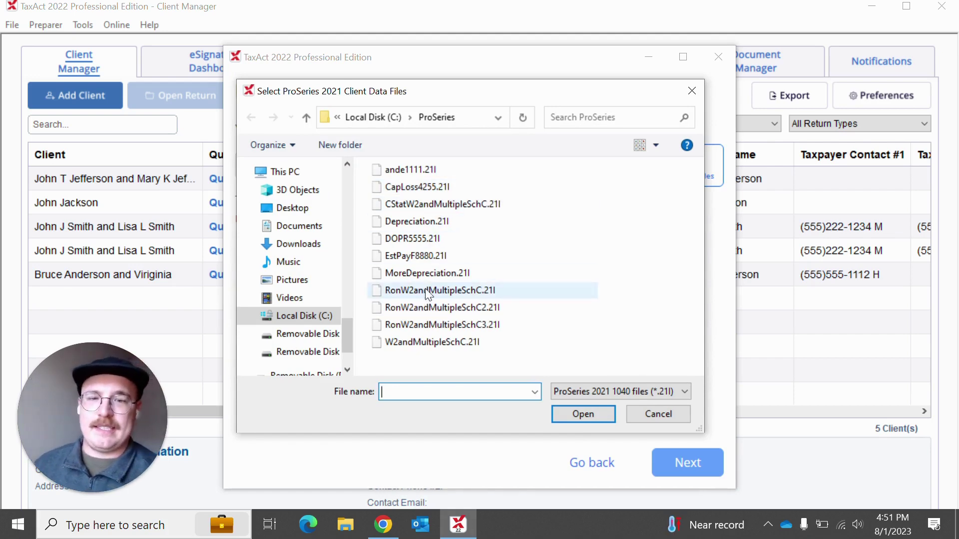
pyautogui.click(421, 255)
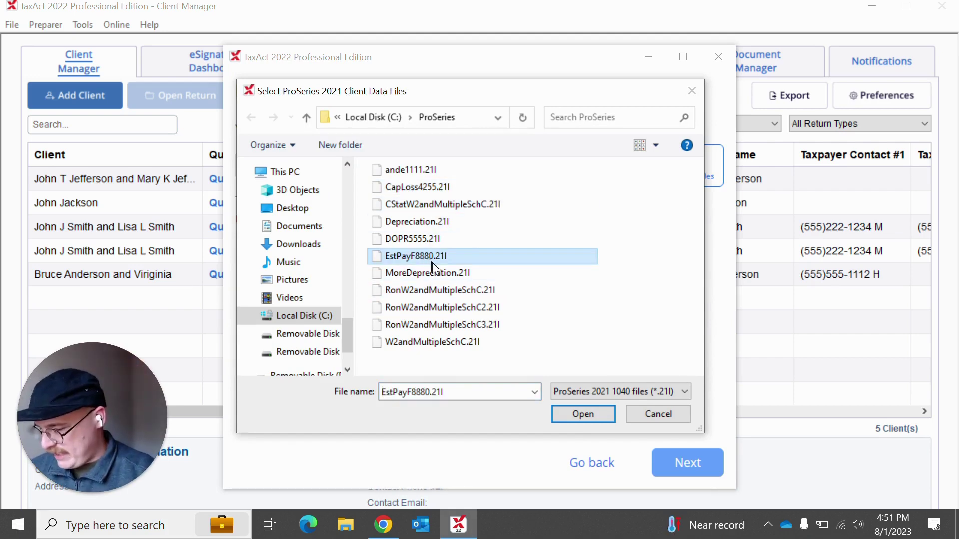
pyautogui.click(447, 306)
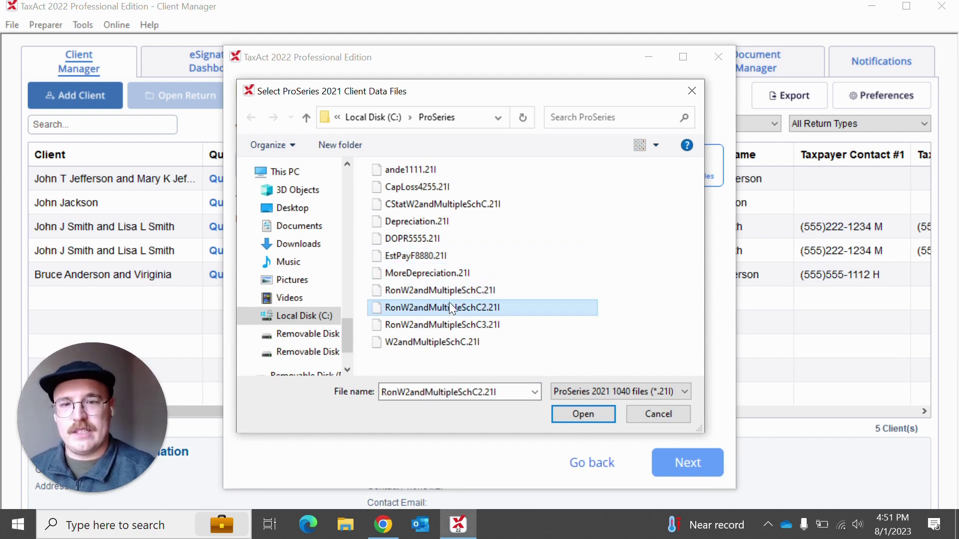
pyautogui.keyDown('ctrl'); pyautogui.click(434, 343); pyautogui.keyUp('ctrl')
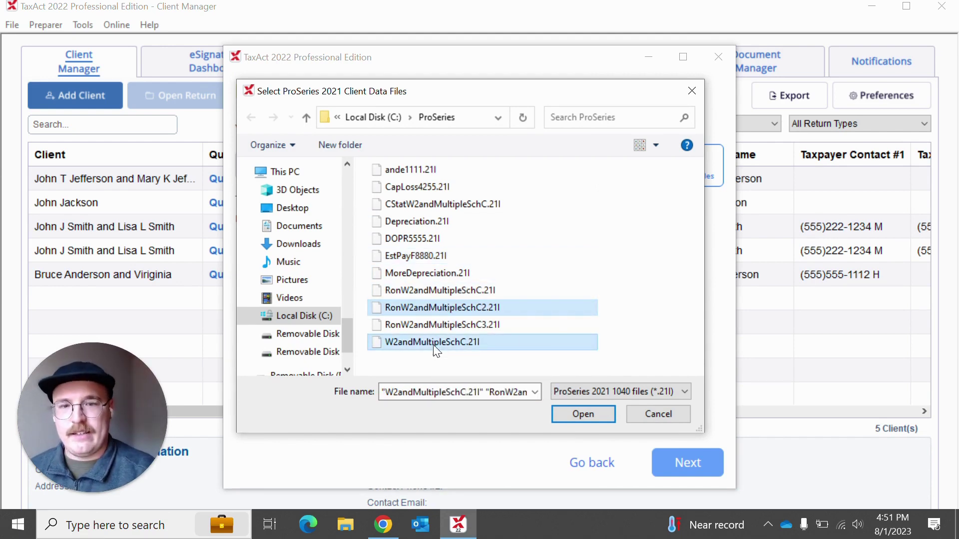
pyautogui.click(589, 418)
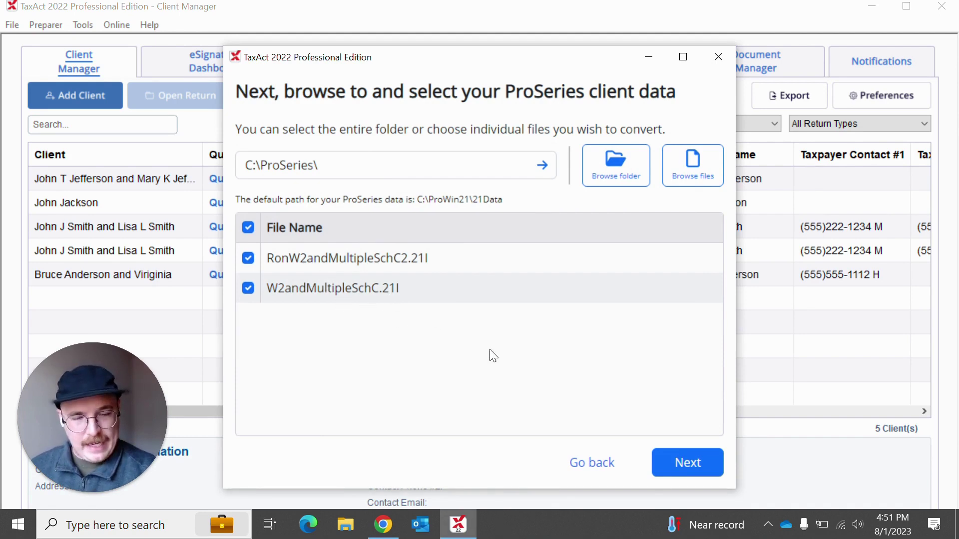
# Step: Convert the two ProSeries files and return to the Client Manager showing 7 clients
pyautogui.click(676, 464)
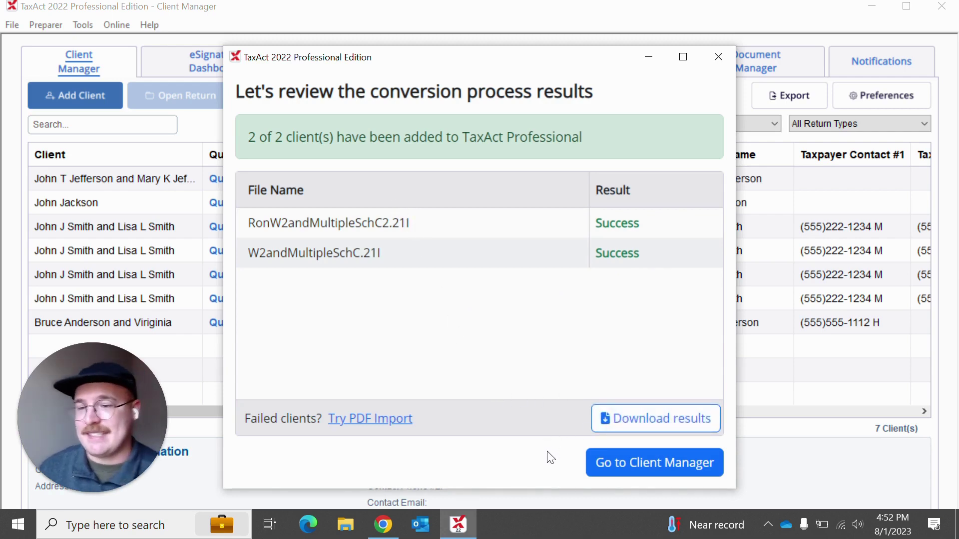
pyautogui.click(597, 474)
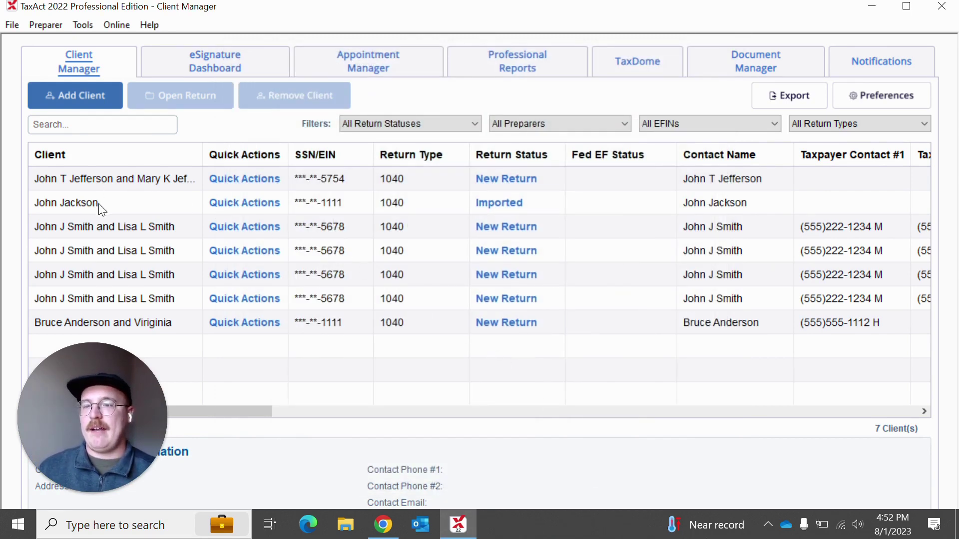
# Step: Open the Imported client's return to view its Form W-2 with 80,000.00 wages
pyautogui.click(130, 206)
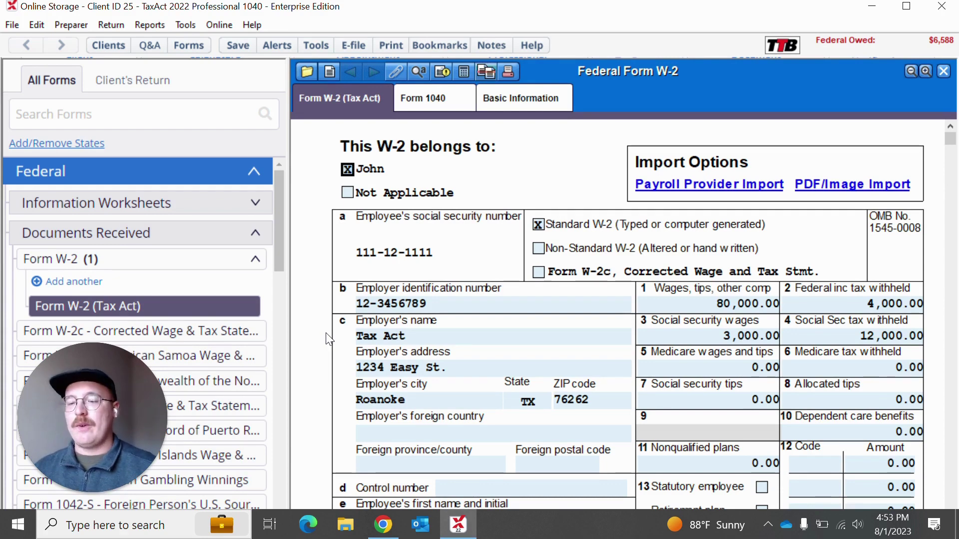
# Step: Collapse Form W-2 and Documents Received, then collapse and re-expand Federal in All Forms
pyautogui.click(229, 265)
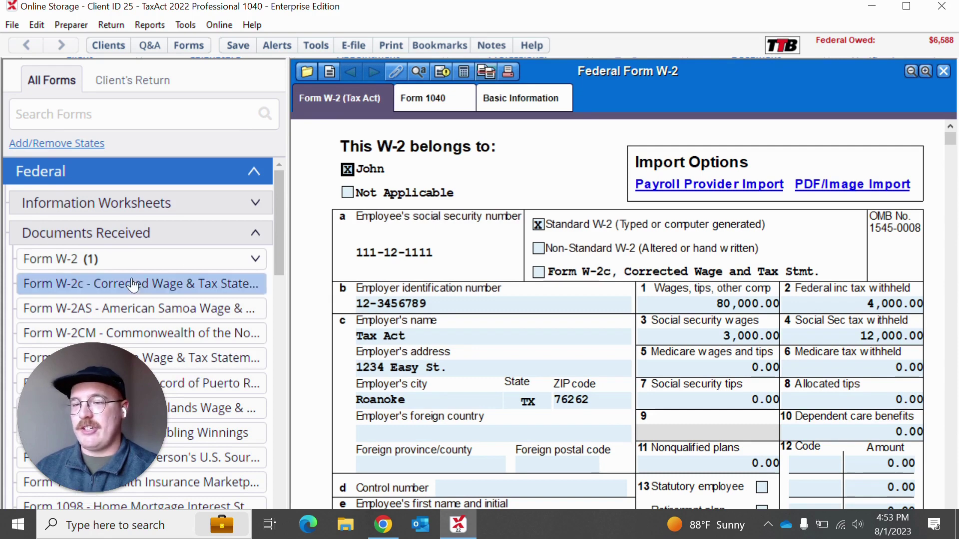
pyautogui.click(203, 240)
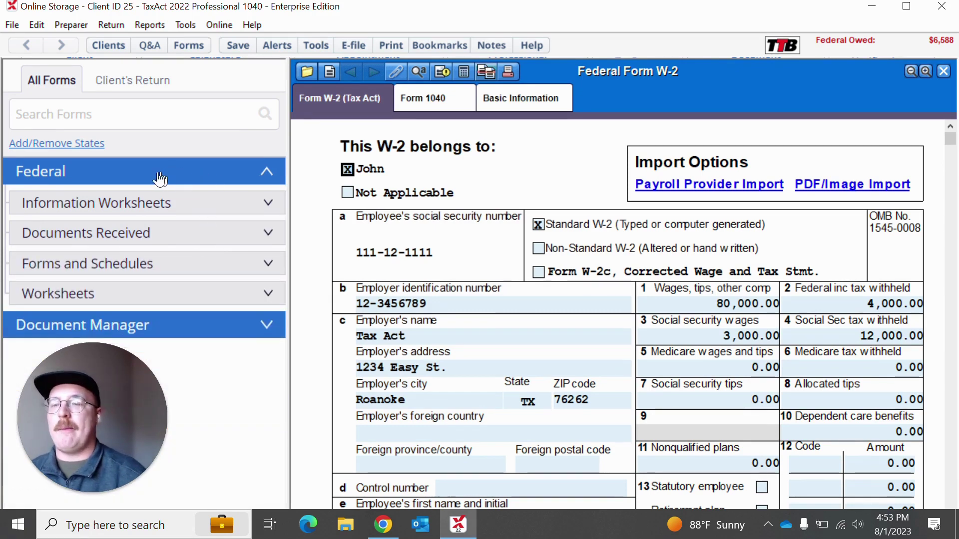
pyautogui.click(196, 179)
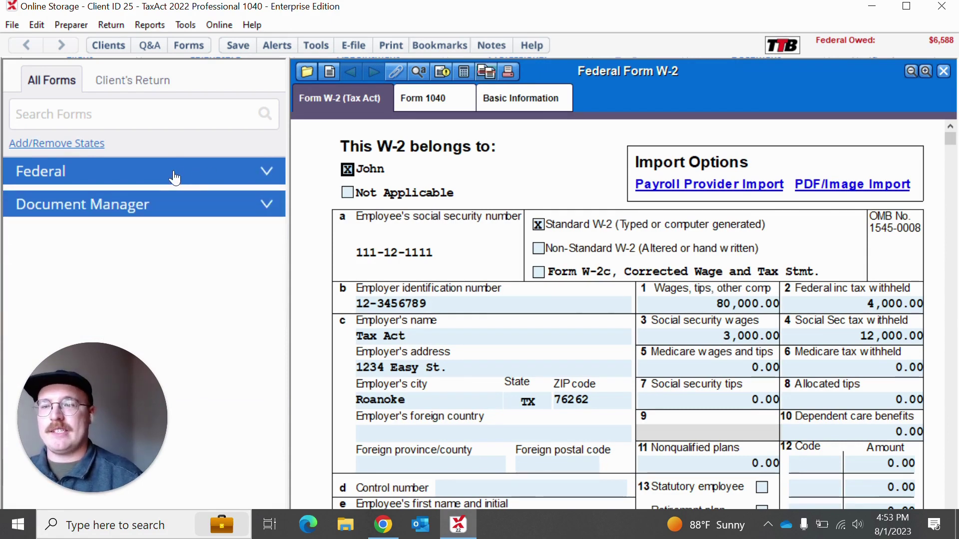
pyautogui.click(206, 179)
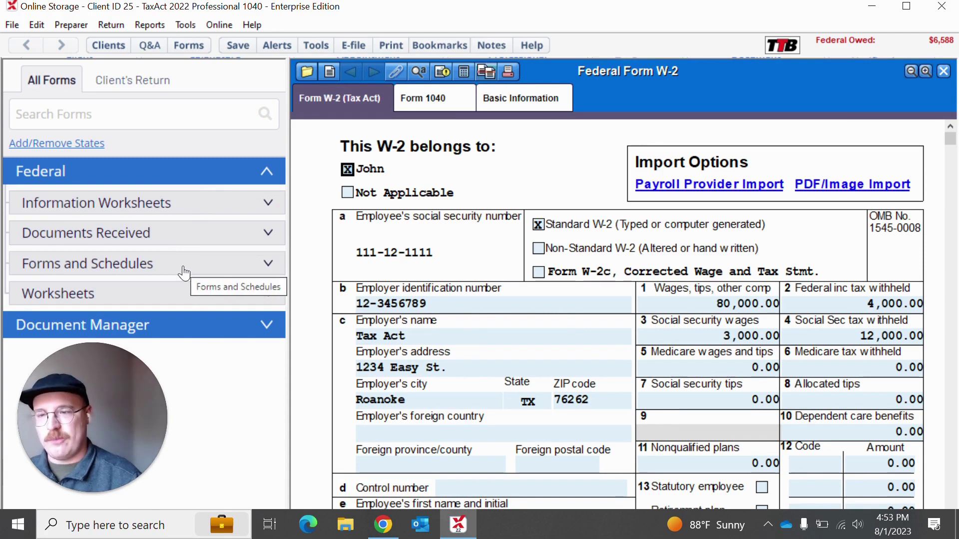
# Step: Add an Alabama state return and collapse the Federal forms section
pyautogui.click(91, 143)
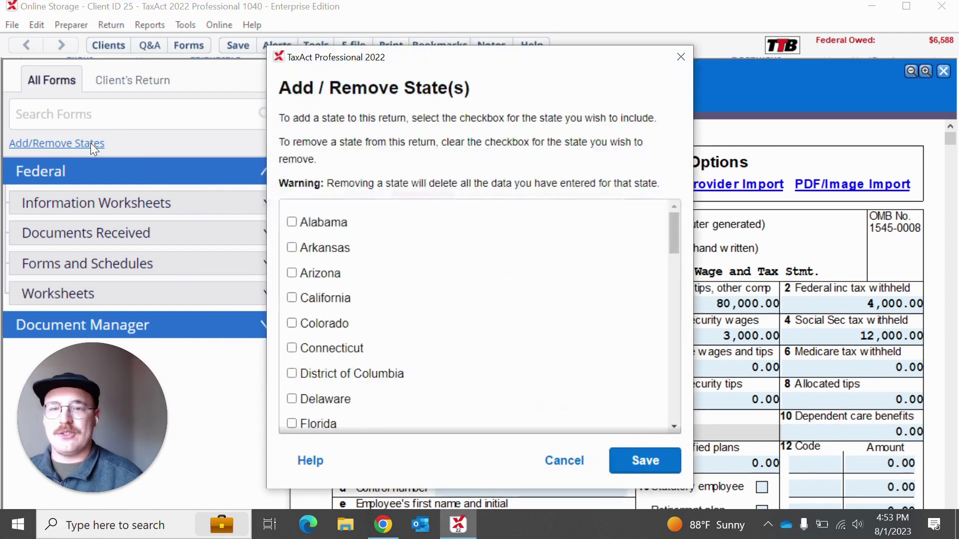
pyautogui.click(292, 222)
pyautogui.click(658, 458)
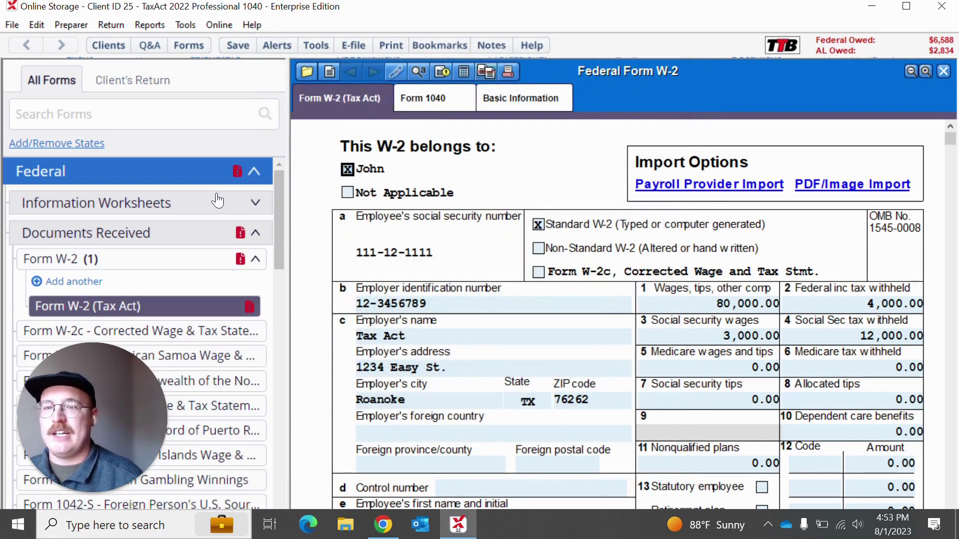
pyautogui.click(199, 181)
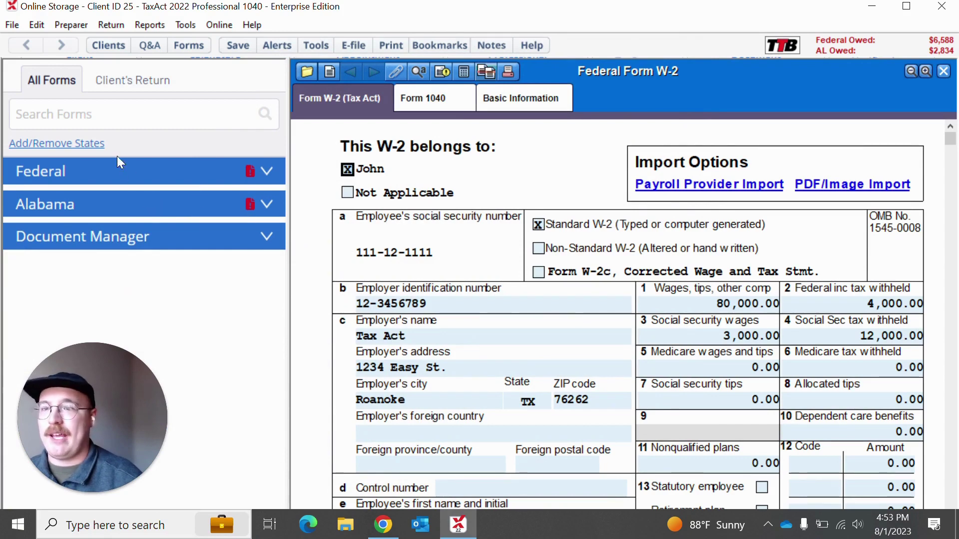
# Step: Uncheck Alabama in Add/Remove States, save, and collapse the Federal forms list
pyautogui.click(88, 144)
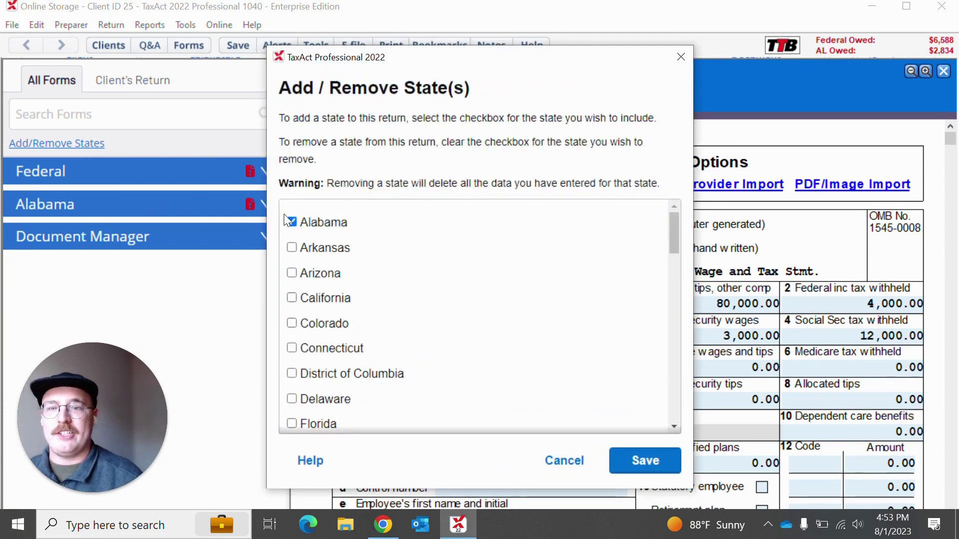
pyautogui.click(292, 223)
pyautogui.click(639, 459)
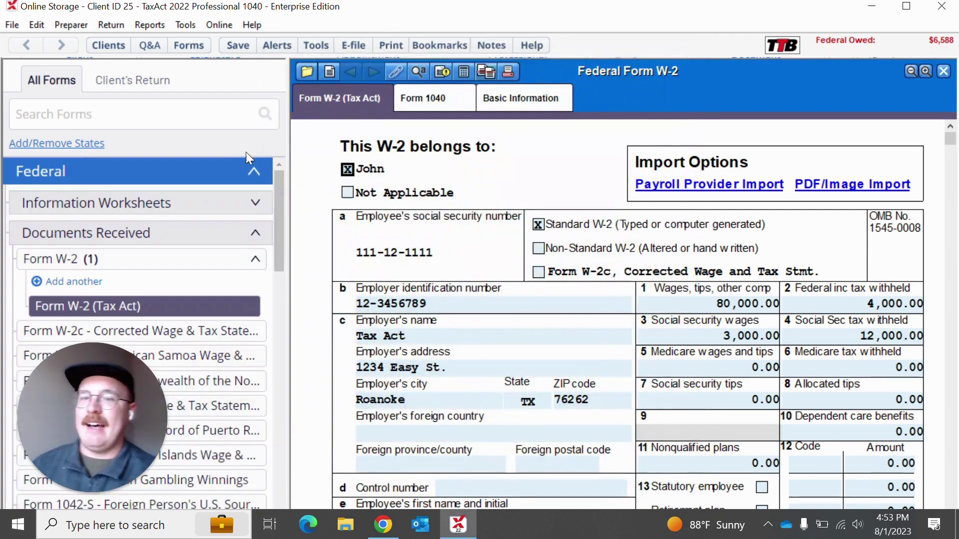
pyautogui.click(208, 178)
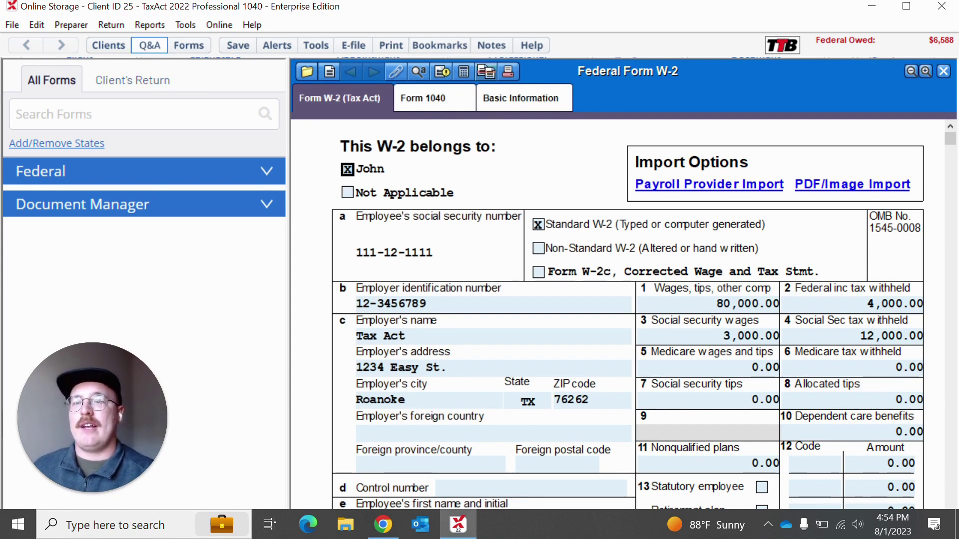
# Step: Switch to Q&A, continue past Welcome, and review the taxpayer's name, birth date and occupation
pyautogui.click(151, 46)
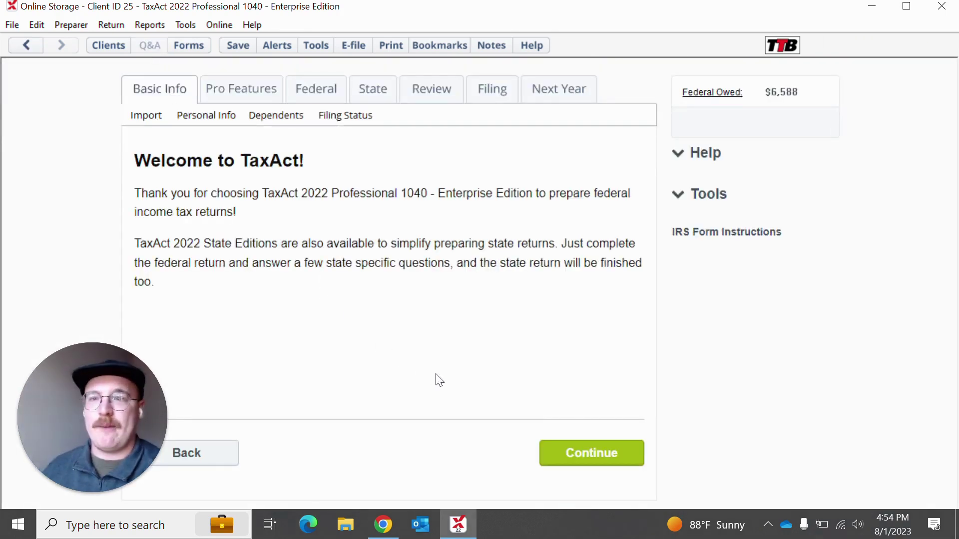
pyautogui.click(558, 457)
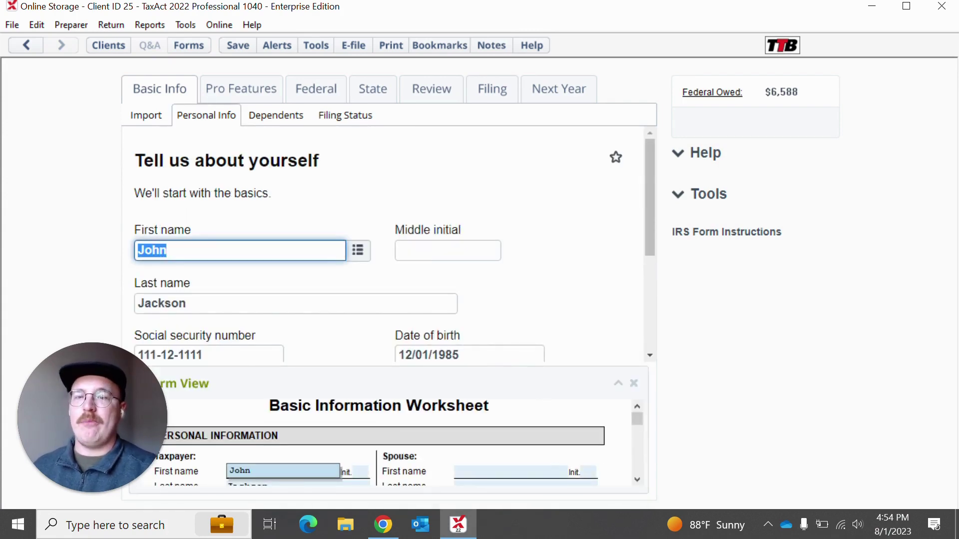
pyautogui.click(429, 256)
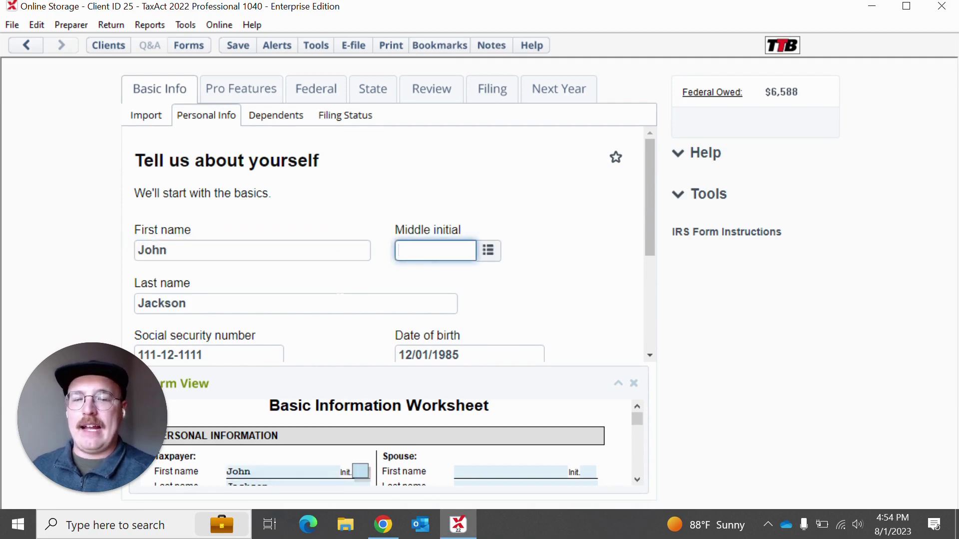
pyautogui.press('Tab')
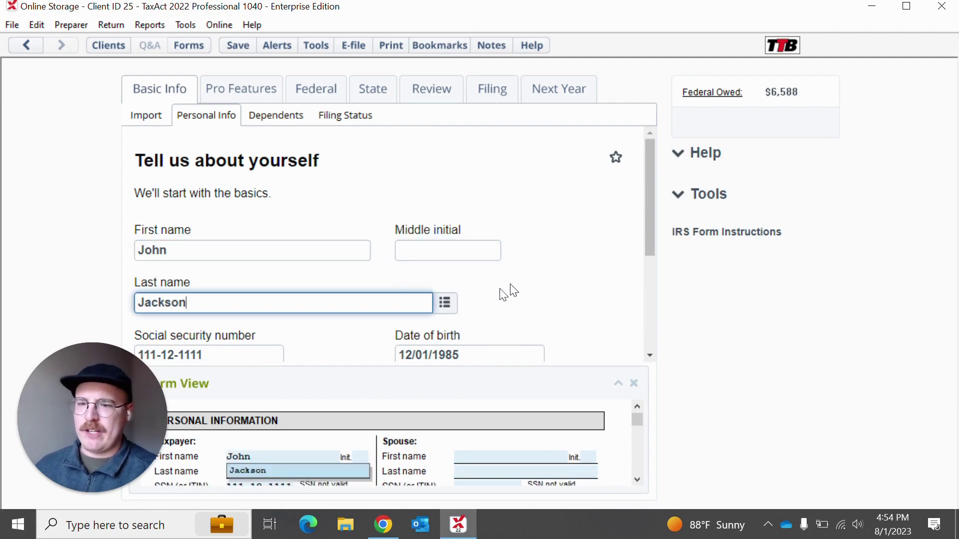
pyautogui.scroll(-1, 517, 288)
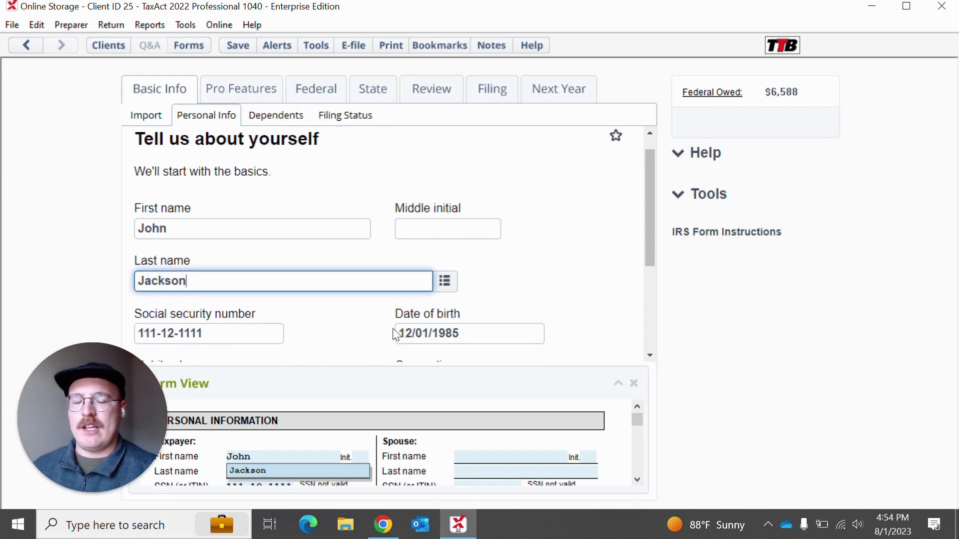
pyautogui.scroll(-3, 313, 286)
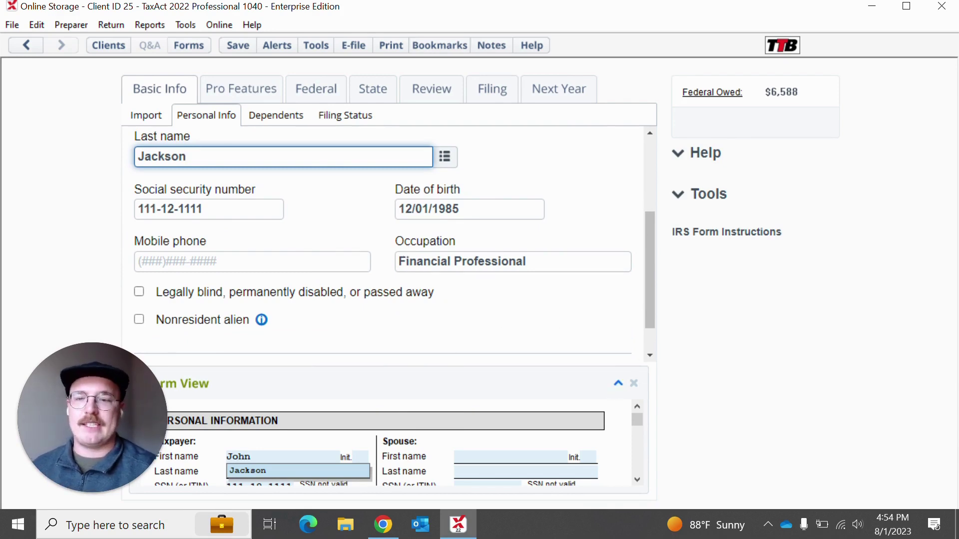
pyautogui.click(619, 383)
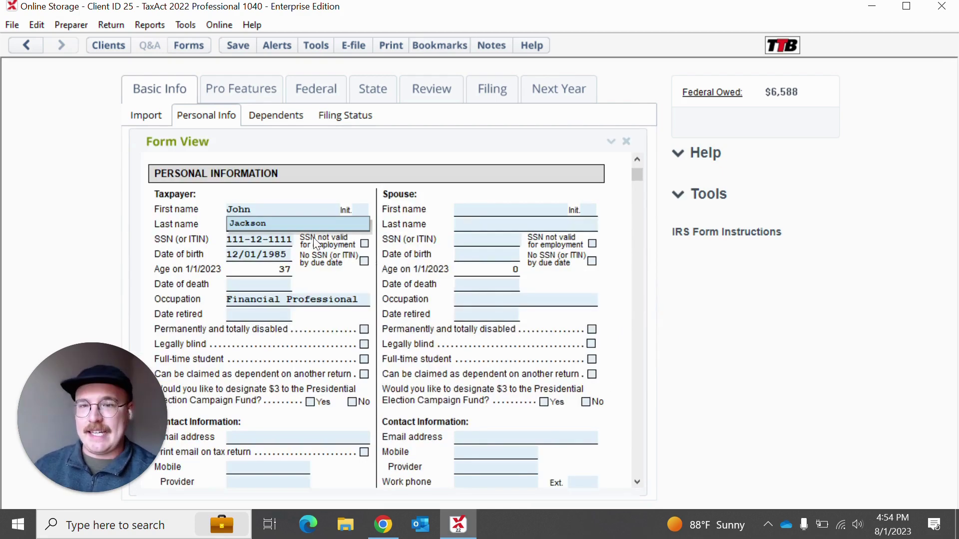
pyautogui.scroll(1, 315, 244)
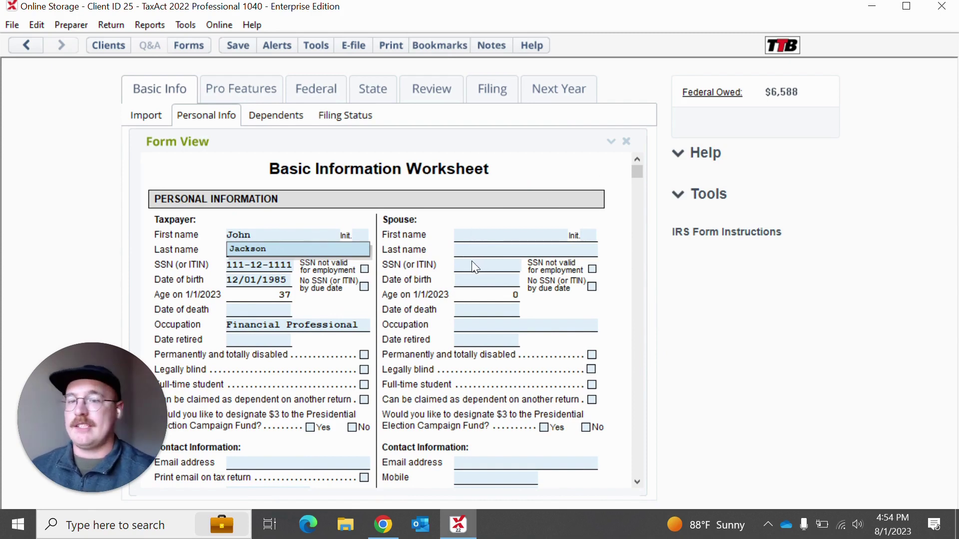
pyautogui.click(611, 141)
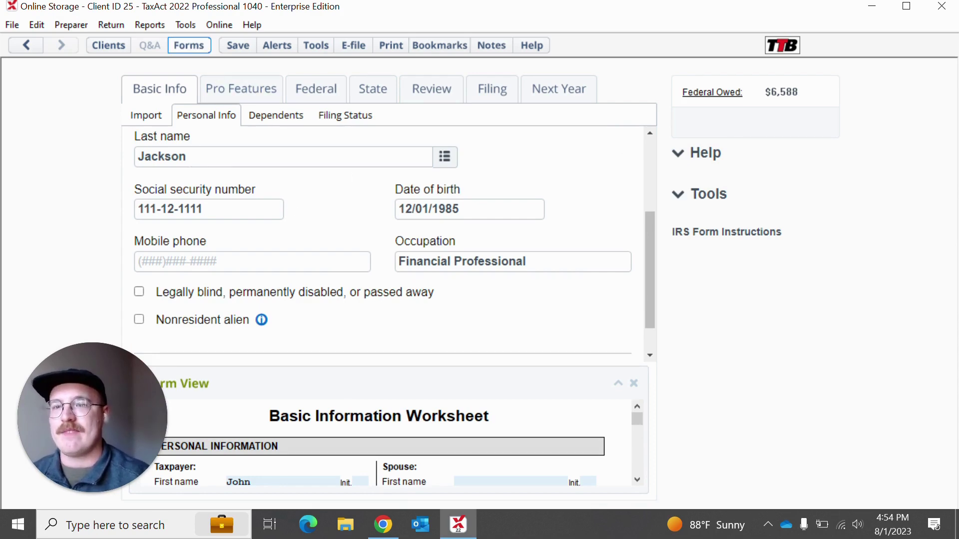
# Step: Return to Forms view to show the Federal Form W-2
pyautogui.click(187, 45)
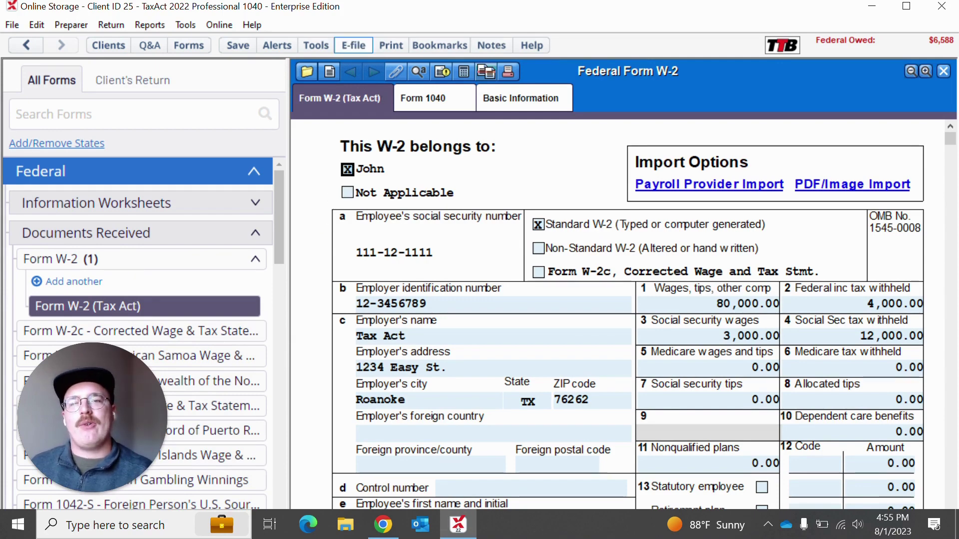
# Step: Submit the return for electronic filing with E-File selected, reaching Audit Assistance
pyautogui.click(353, 46)
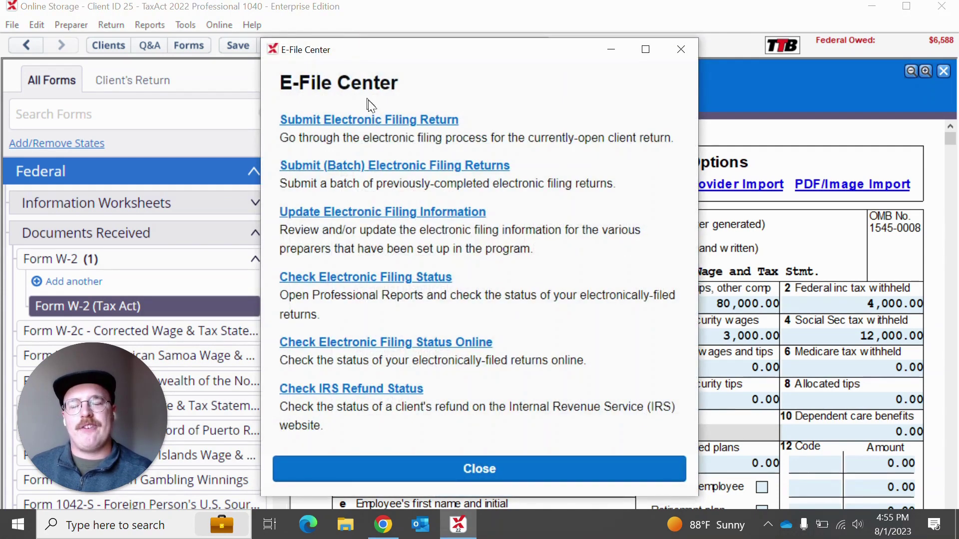
pyautogui.click(392, 122)
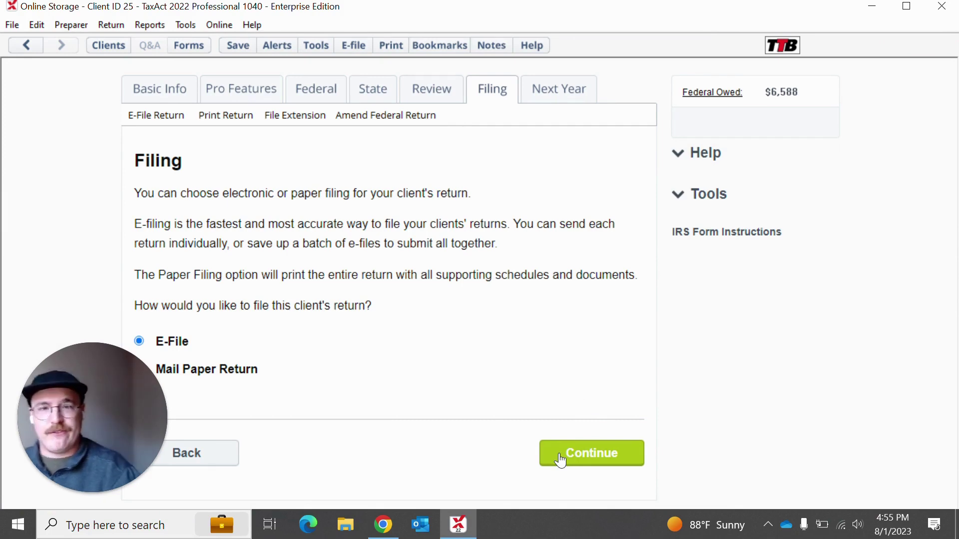
pyautogui.click(561, 458)
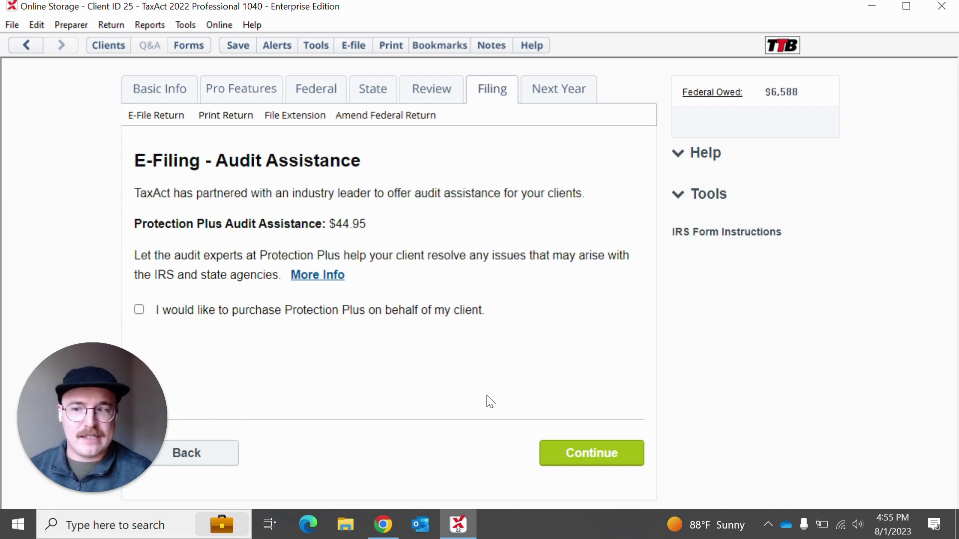
# Step: Decline Protection Plus and scroll through the E-File Summary Steps list
pyautogui.click(559, 456)
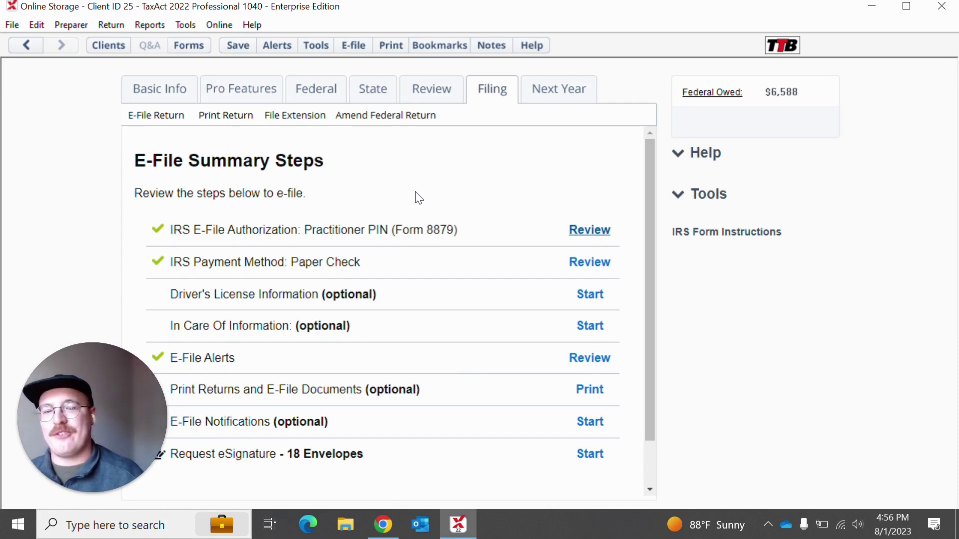
pyautogui.scroll(-1, 419, 198)
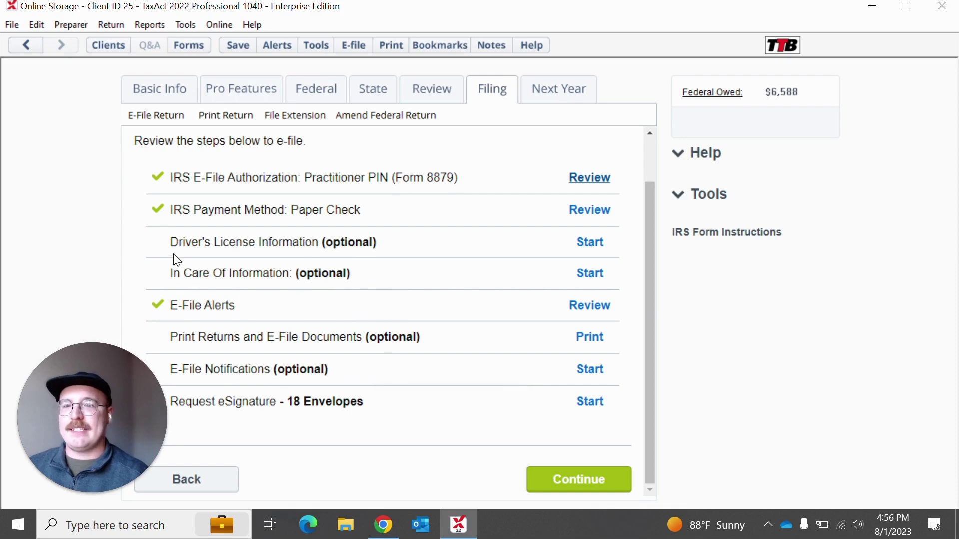
pyautogui.scroll(1, 281, 255)
pyautogui.scroll(-1, 283, 257)
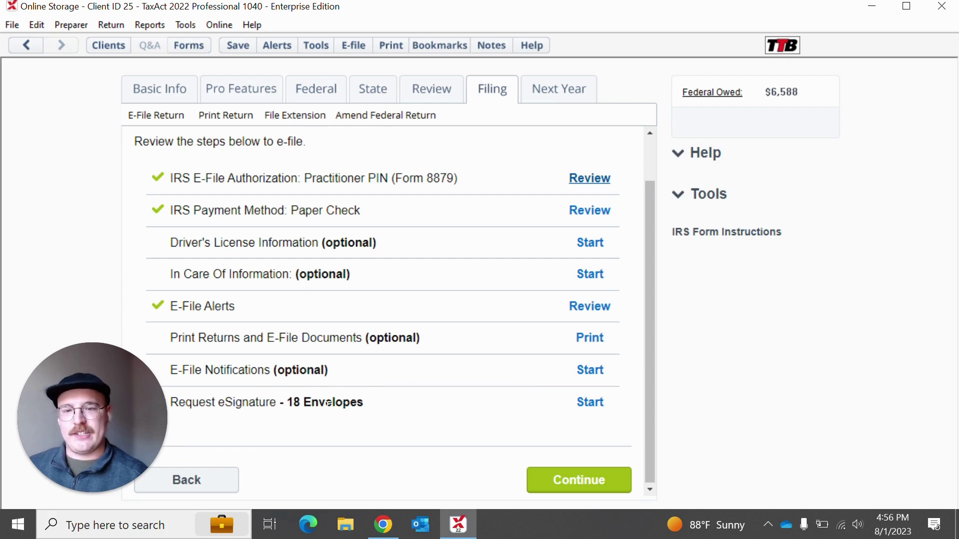
pyautogui.moveTo(334, 421)
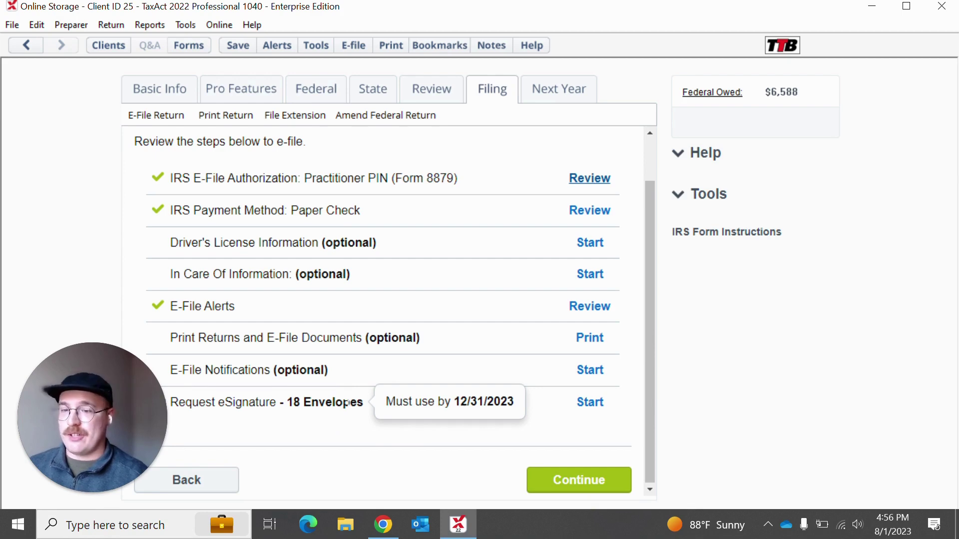
# Step: Start the Request eSignature step from the E-File Summary Steps
pyautogui.click(591, 402)
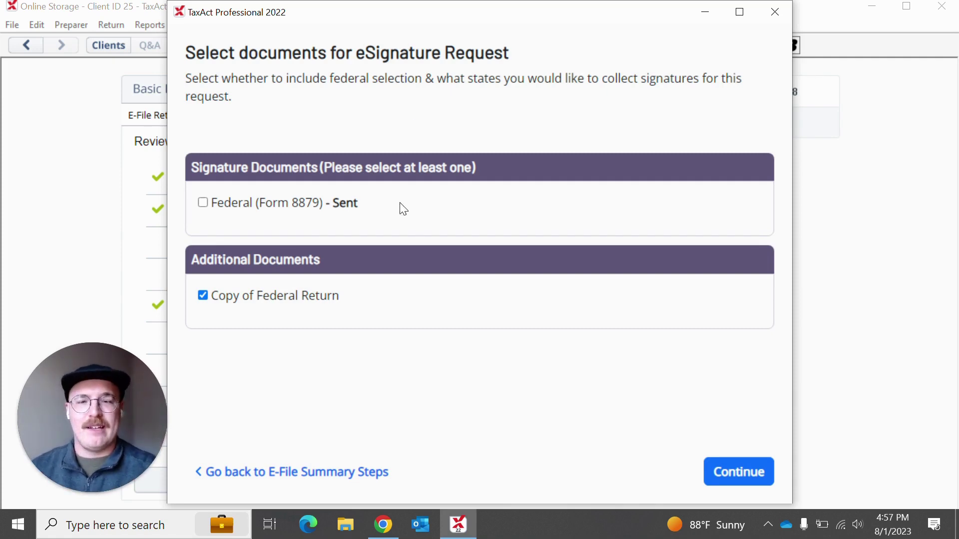
# Step: Bring the E-Sig demo slides forward and advance to the Adding Signatures prompt
pyautogui.moveTo(390, 533)
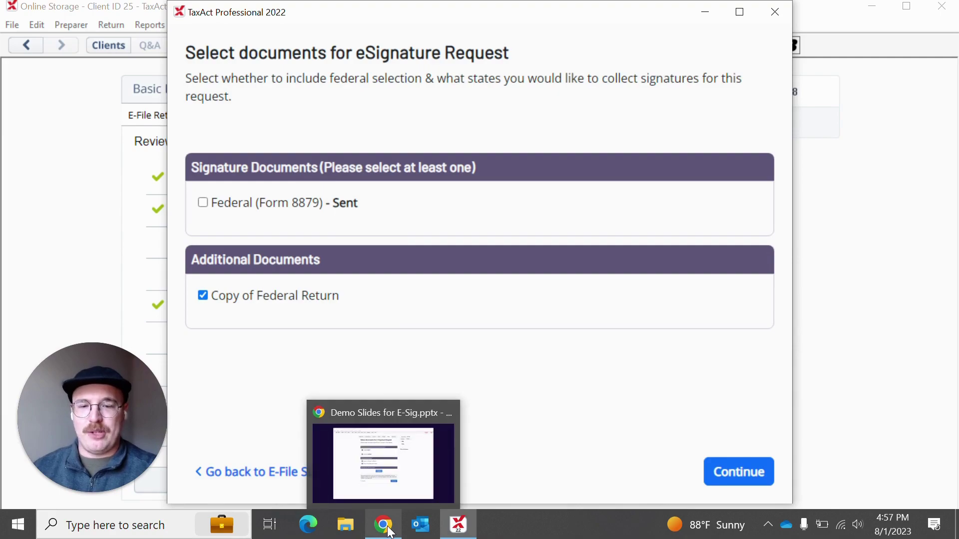
pyautogui.click(391, 532)
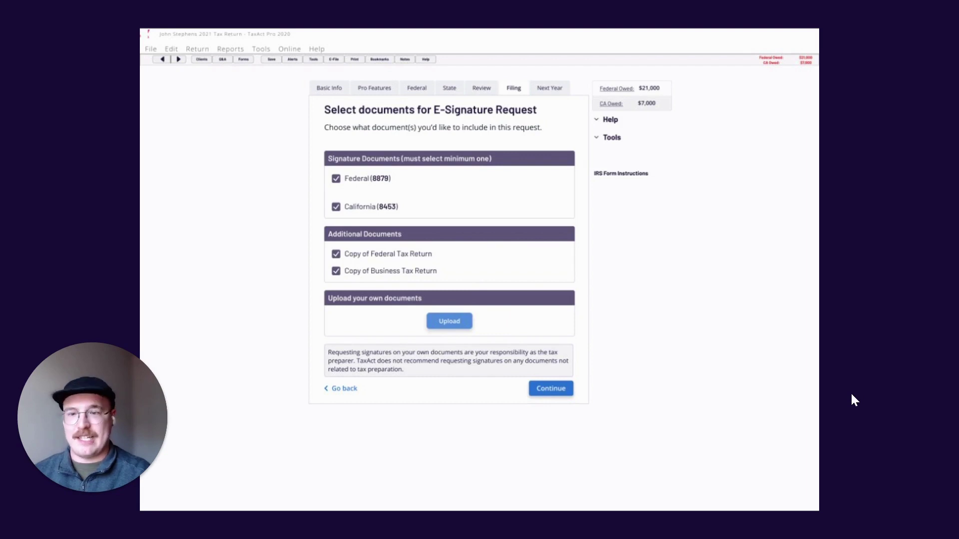
pyautogui.press('Right')
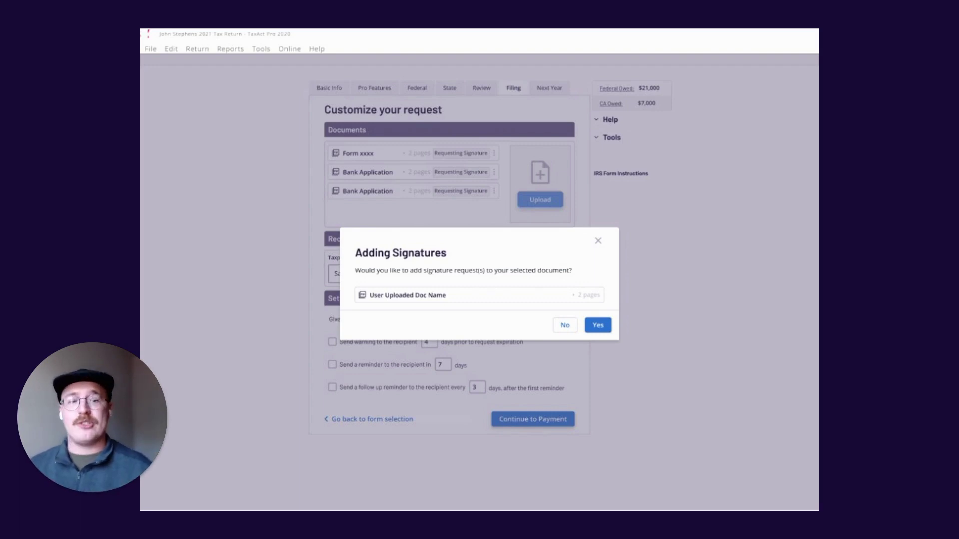
# Step: Advance the demo through the Customize your request mockup, showing the signature box and the taxpayer flag
pyautogui.press('Return')
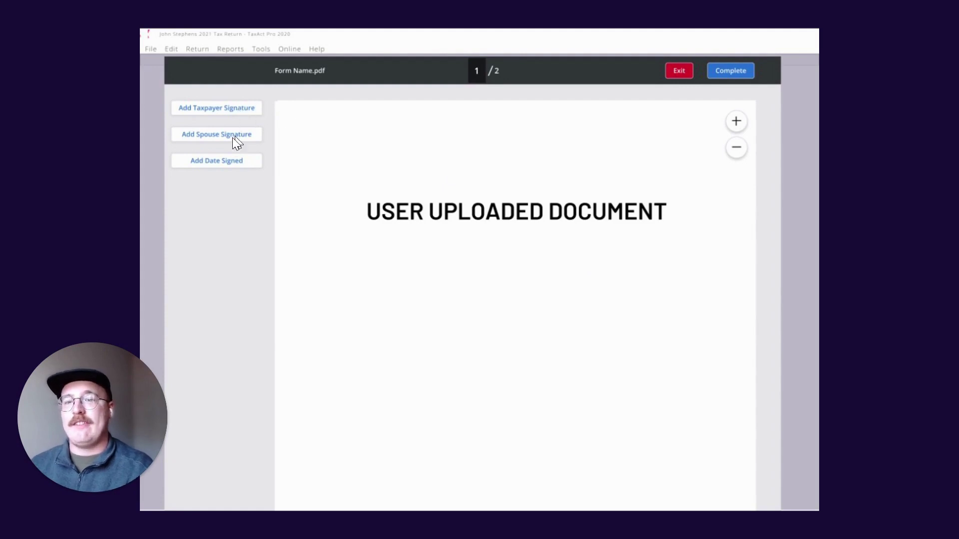
pyautogui.click(235, 107)
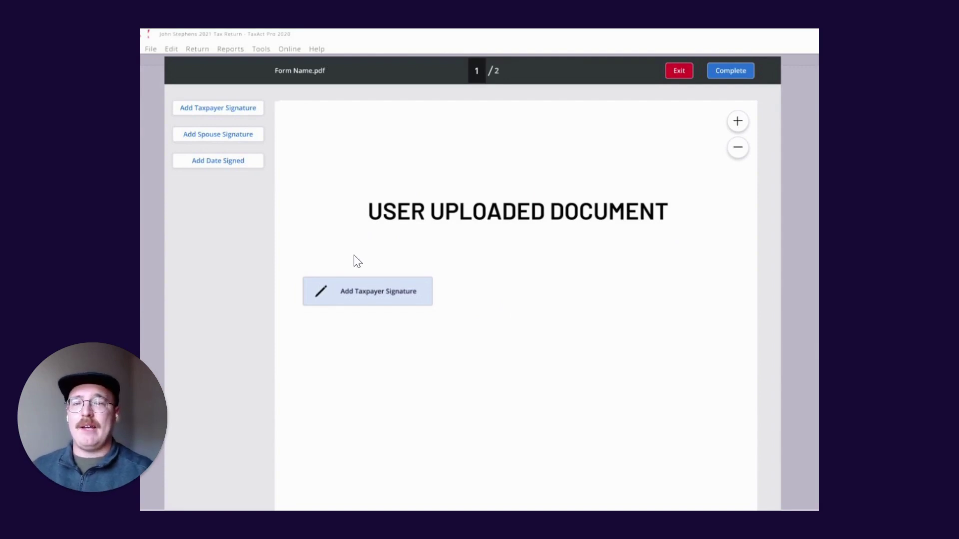
pyautogui.click(223, 108)
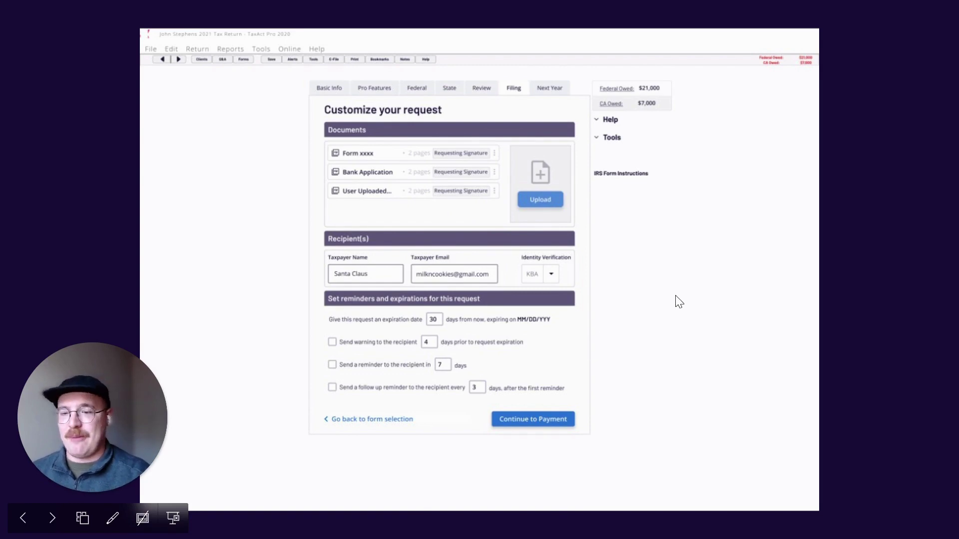
# Step: Back in TaxAct, include Federal (Form 8879) and continue to Customize your request
pyautogui.press('super+Tab')
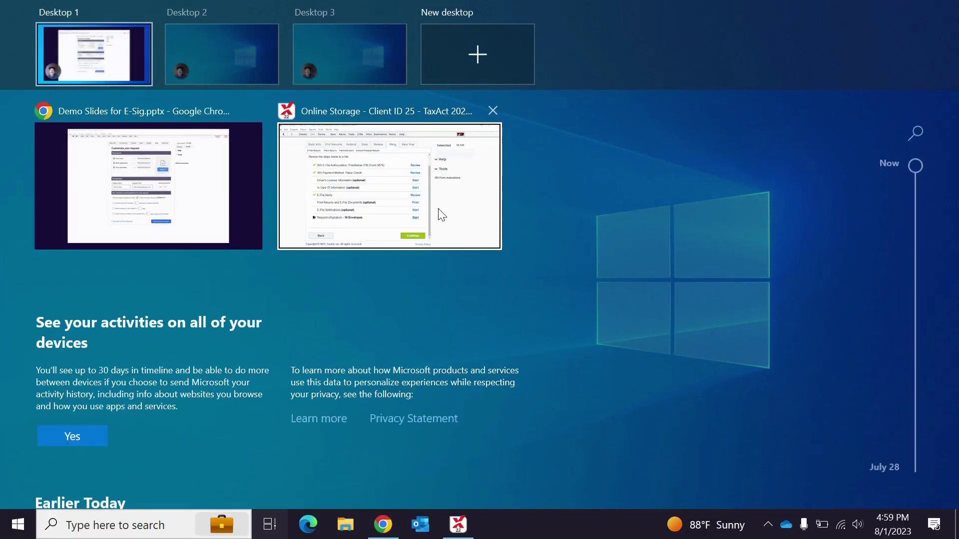
pyautogui.click(440, 214)
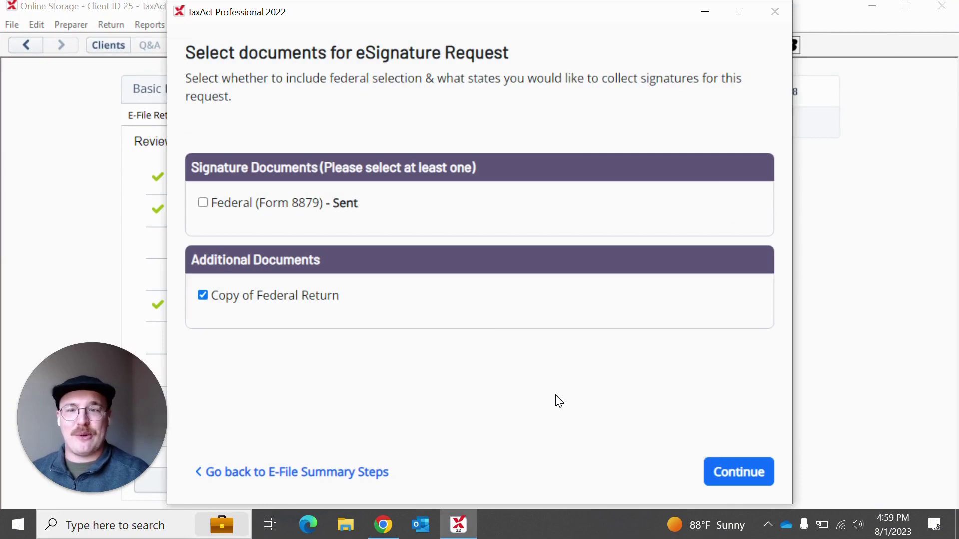
pyautogui.click(203, 203)
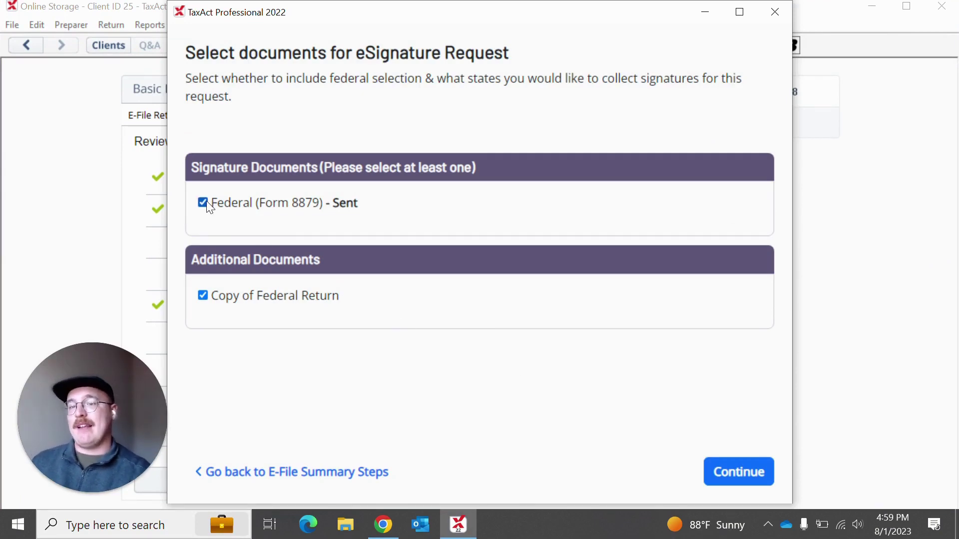
pyautogui.click(722, 476)
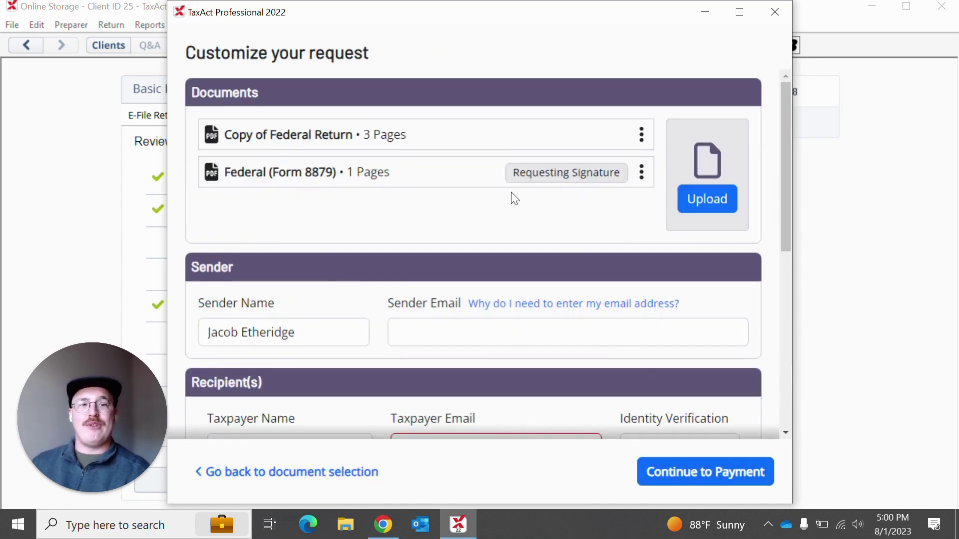
# Step: Enter the sender's e-mail address and the taxpayer's e-mail address on the request
pyautogui.scroll(-1, 528, 212)
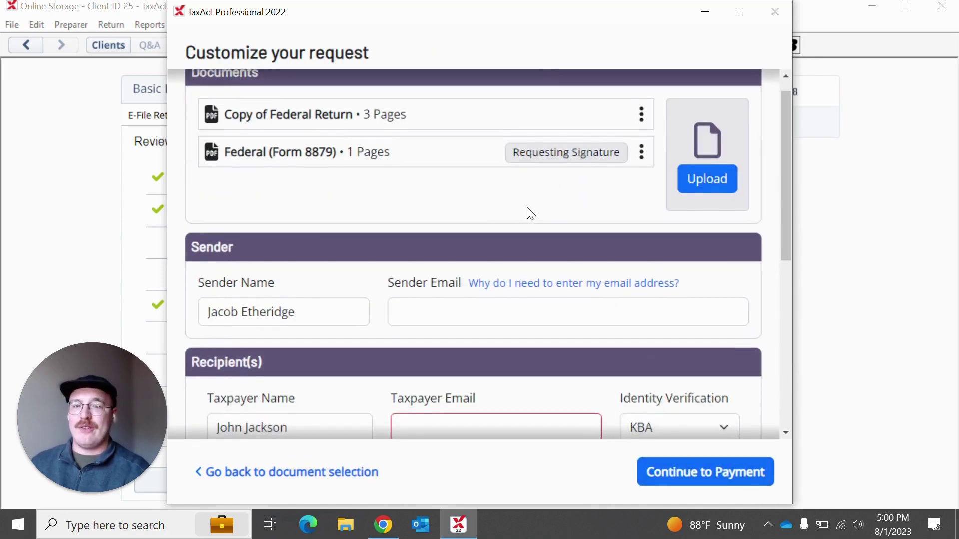
pyautogui.scroll(-1, 531, 214)
pyautogui.click(411, 264)
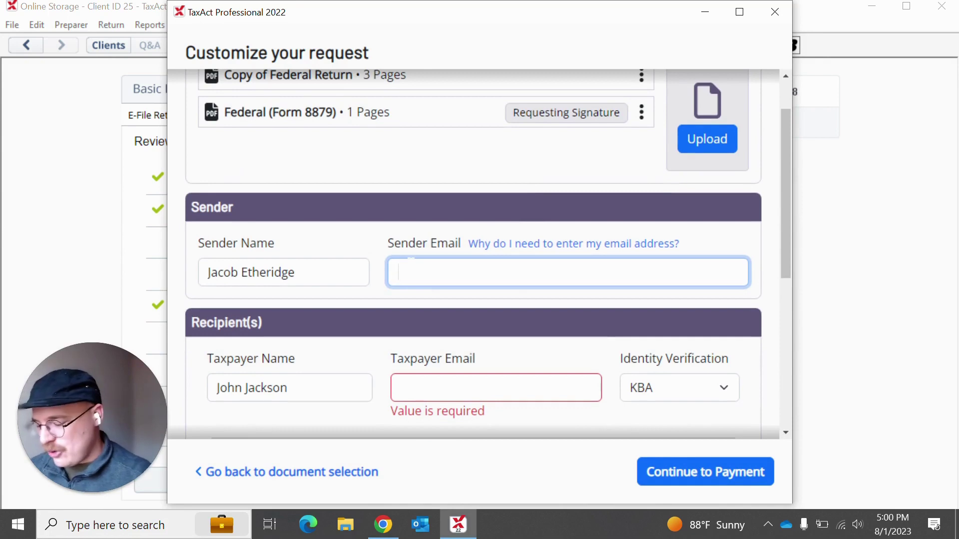
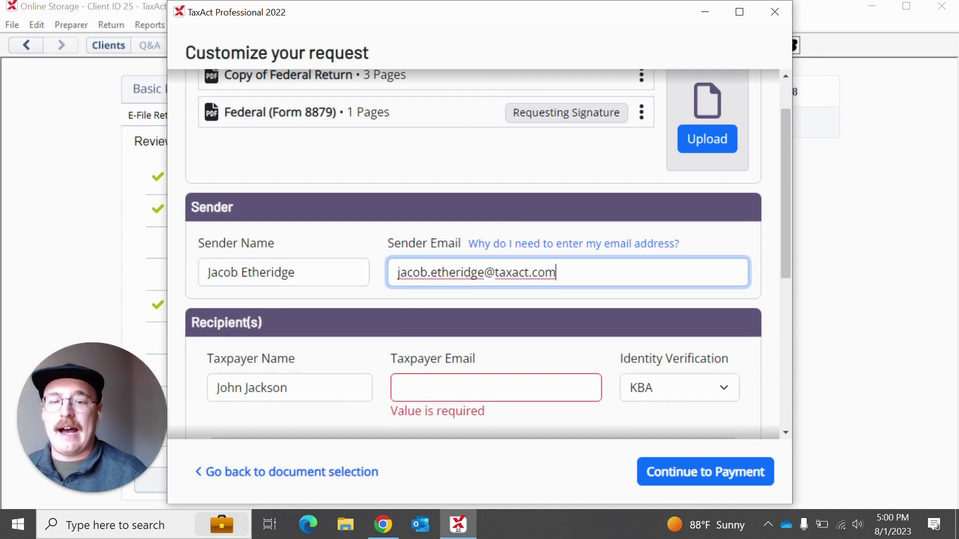
pyautogui.click(413, 388)
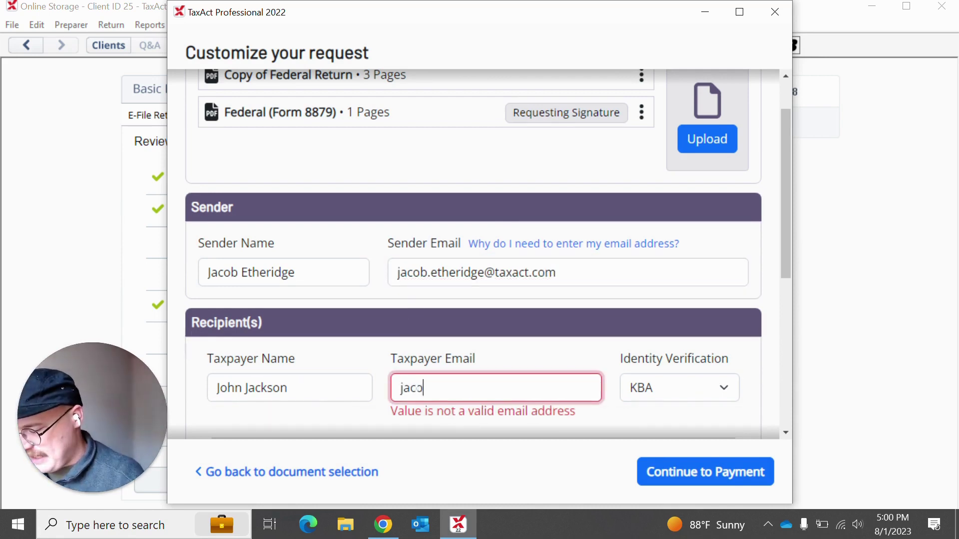
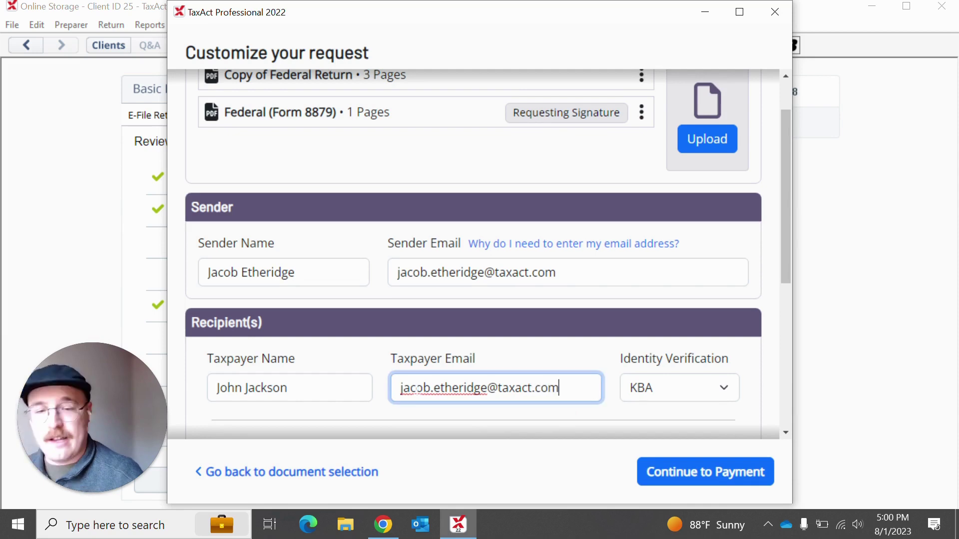
pyautogui.click(488, 349)
pyautogui.scroll(-1, 488, 349)
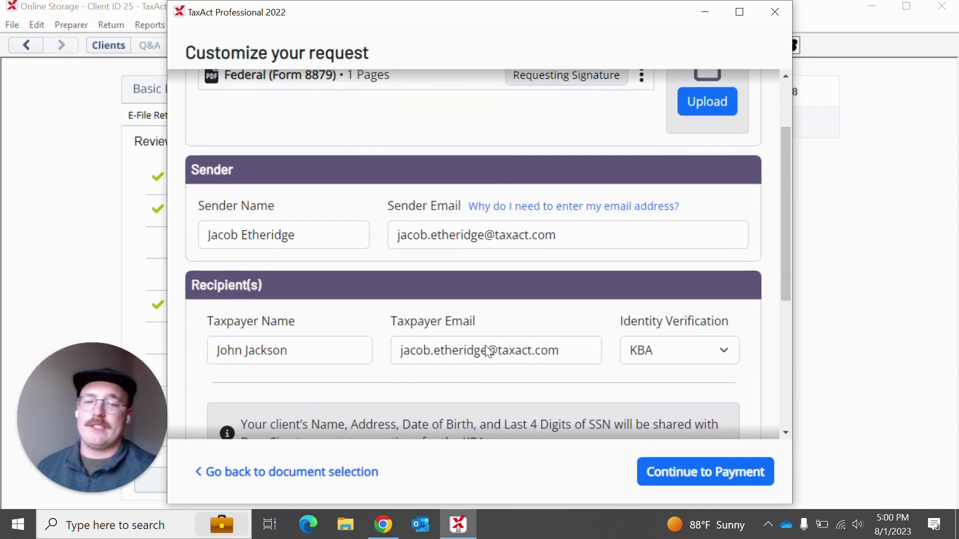
pyautogui.scroll(-2, 293, 325)
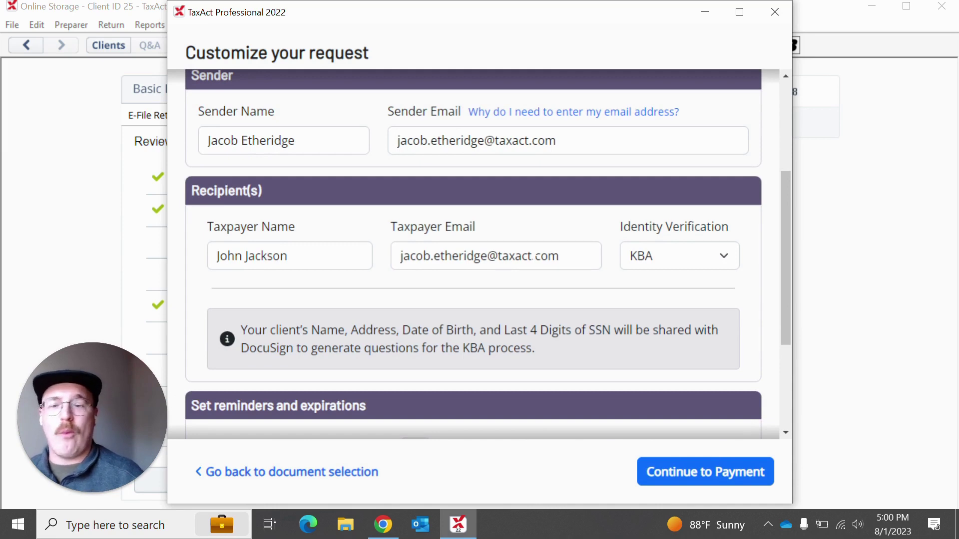
pyautogui.scroll(-1, 487, 254)
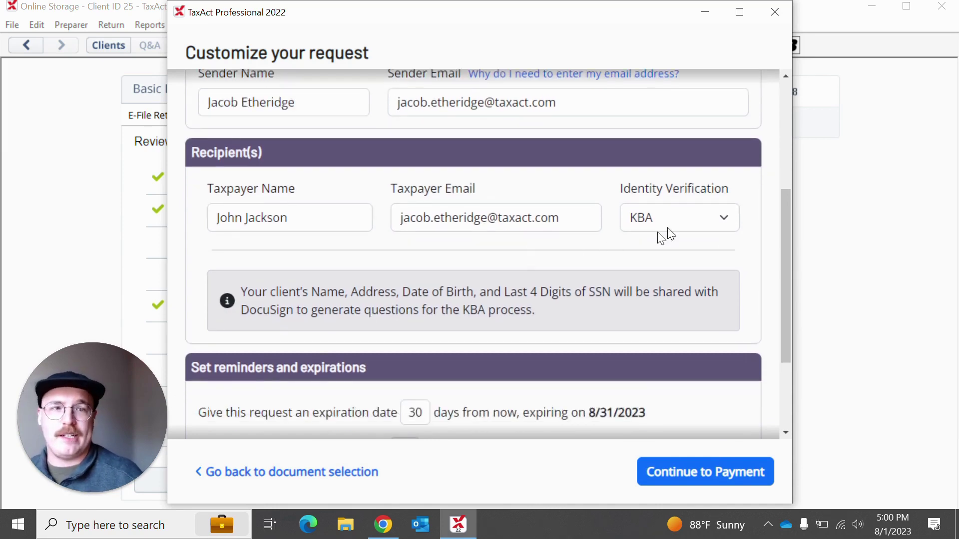
pyautogui.scroll(-3, 523, 268)
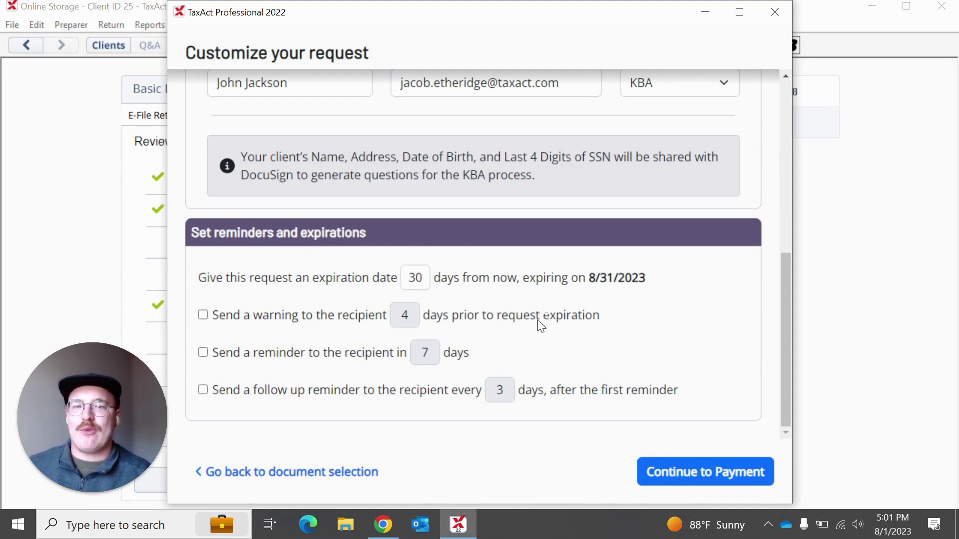
# Step: Go to payment and accept using one envelope, taking the balance from 18 to 17
pyautogui.click(671, 478)
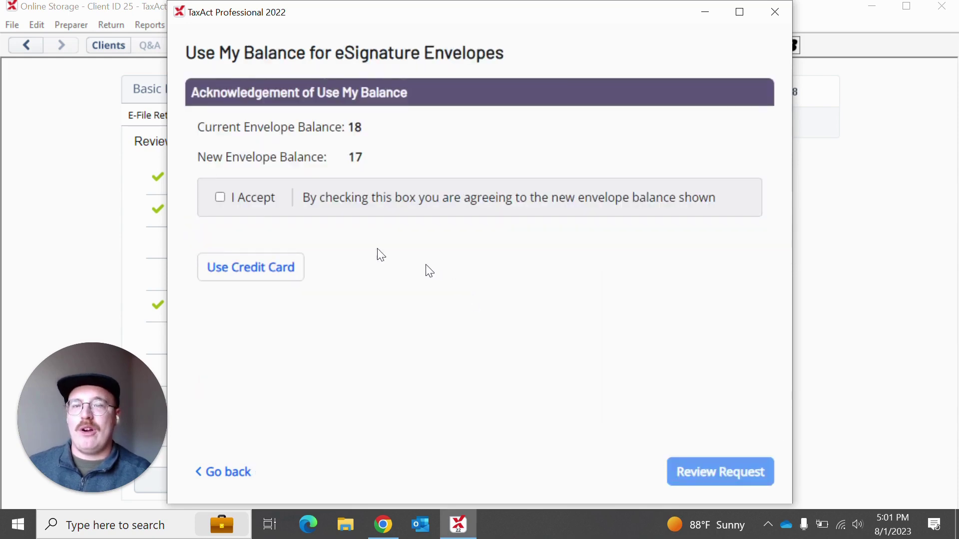
pyautogui.click(220, 198)
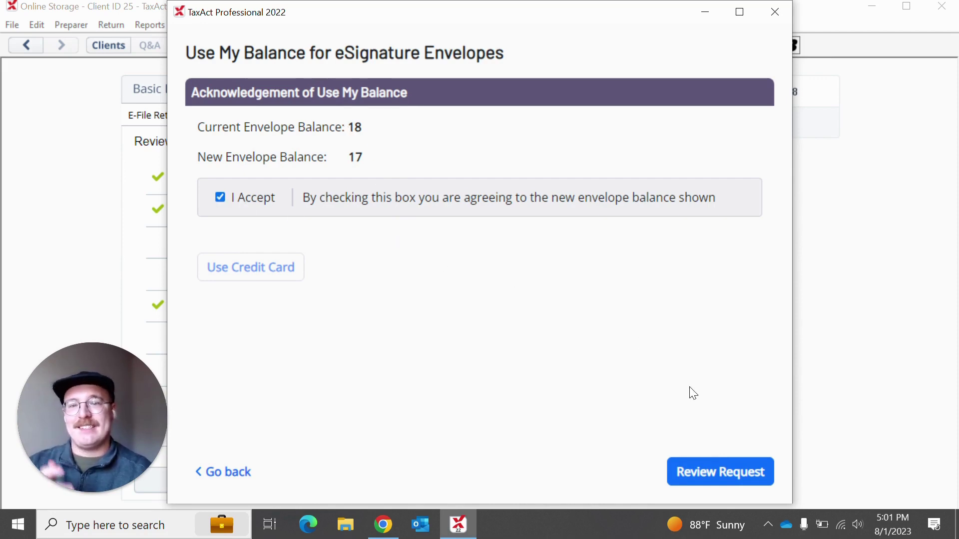
# Step: Open the request review and scroll through its subject and message details
pyautogui.click(717, 472)
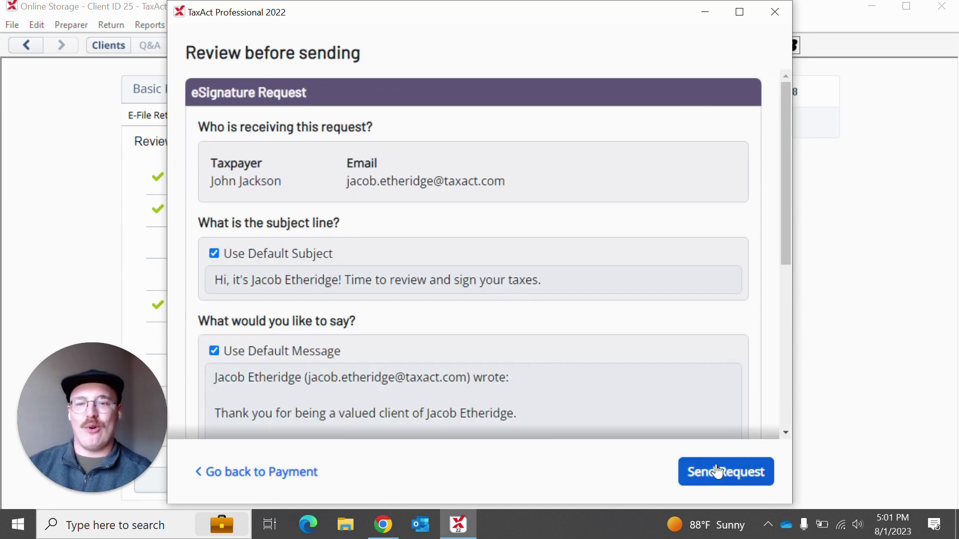
pyautogui.scroll(-6, 402, 240)
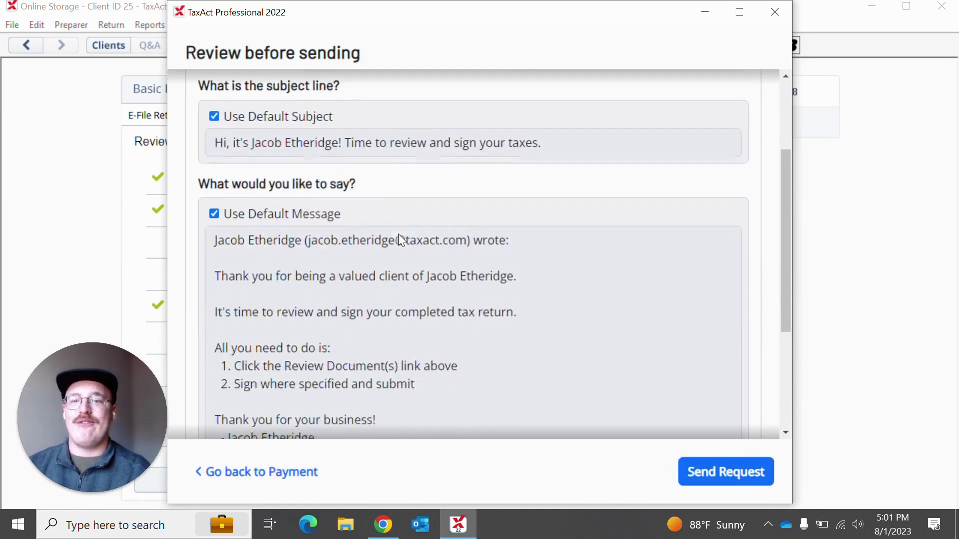
pyautogui.scroll(7, 400, 237)
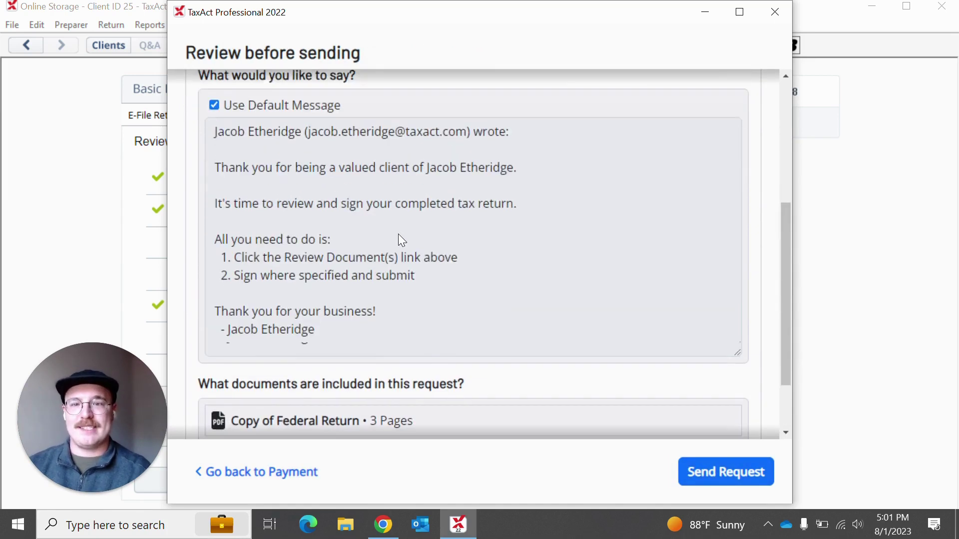
pyautogui.scroll(-2, 398, 233)
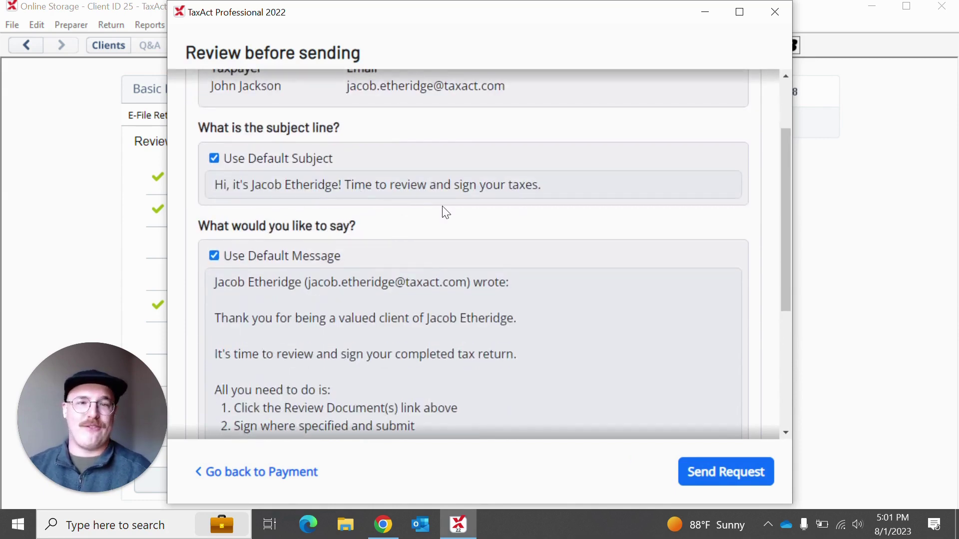
pyautogui.scroll(-2, 441, 212)
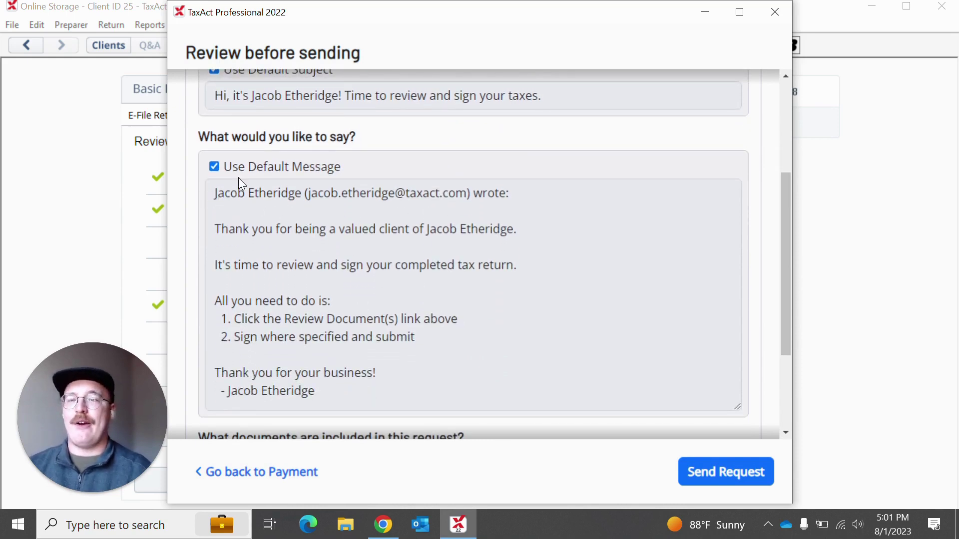
# Step: Keep Use Default Message on and send the eSignature request to the taxpayer
pyautogui.click(214, 167)
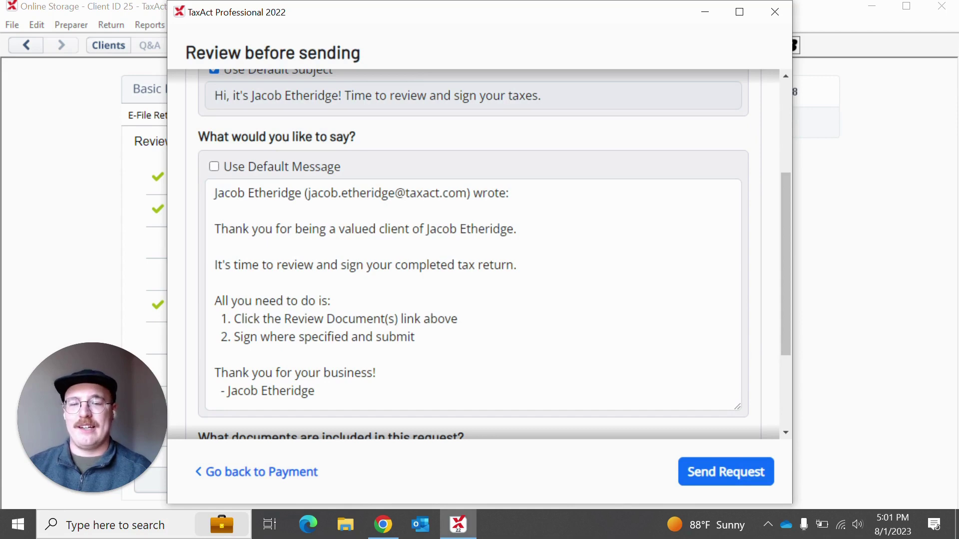
pyautogui.click(213, 167)
pyautogui.scroll(-3, 439, 232)
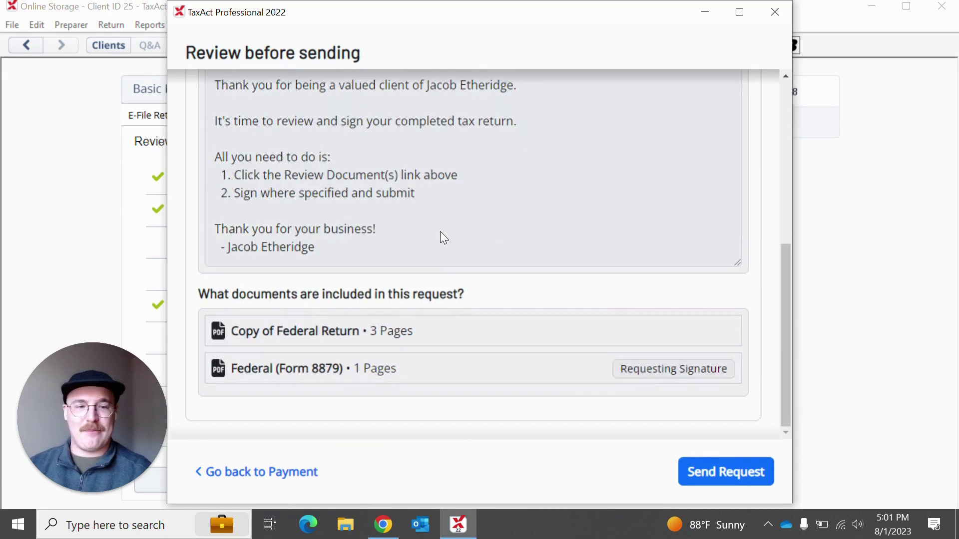
pyautogui.click(709, 477)
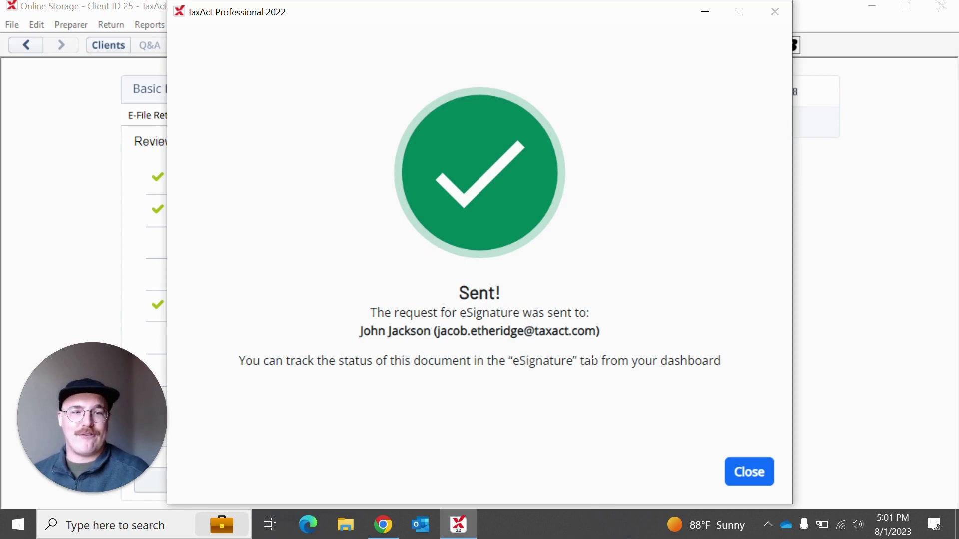
# Step: Close the Sent! confirmation and return to Clients, saving the return's changes
pyautogui.click(747, 483)
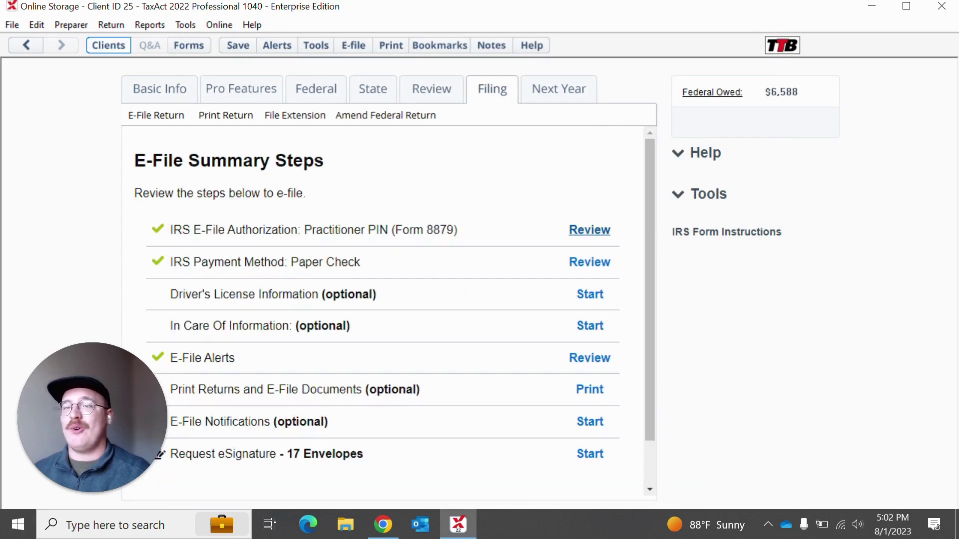
pyautogui.click(113, 46)
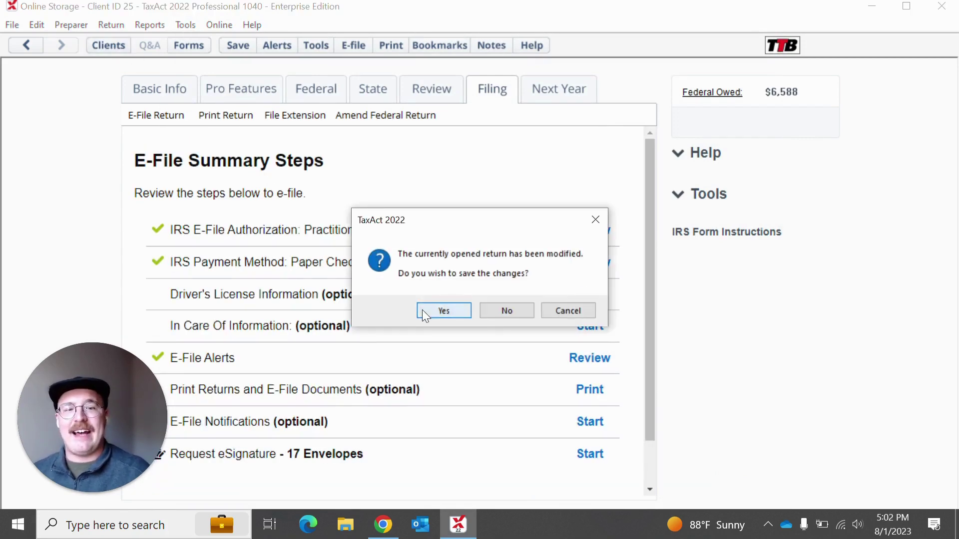
pyautogui.click(442, 311)
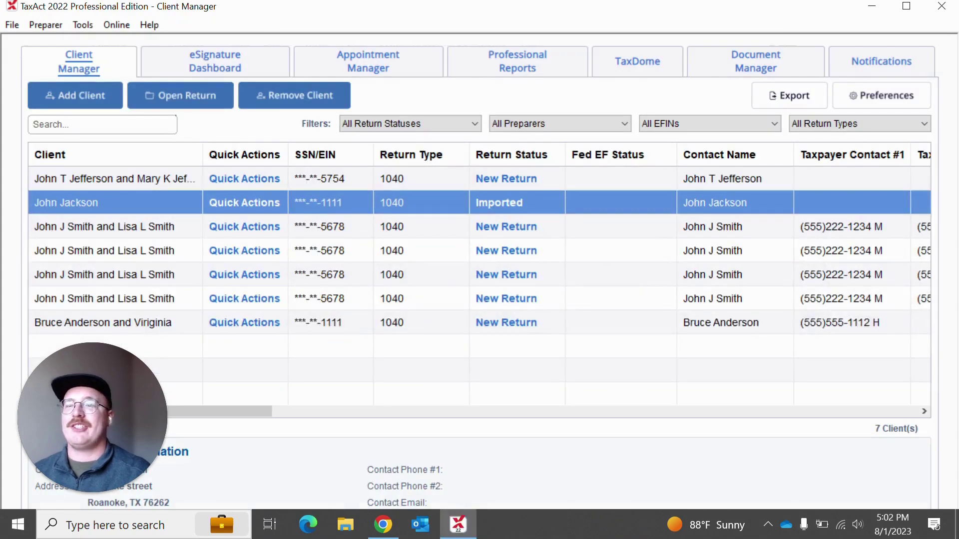
# Step: Open the eSignature Dashboard to see the new 1040 envelope sent 8/1/2023
pyautogui.click(206, 72)
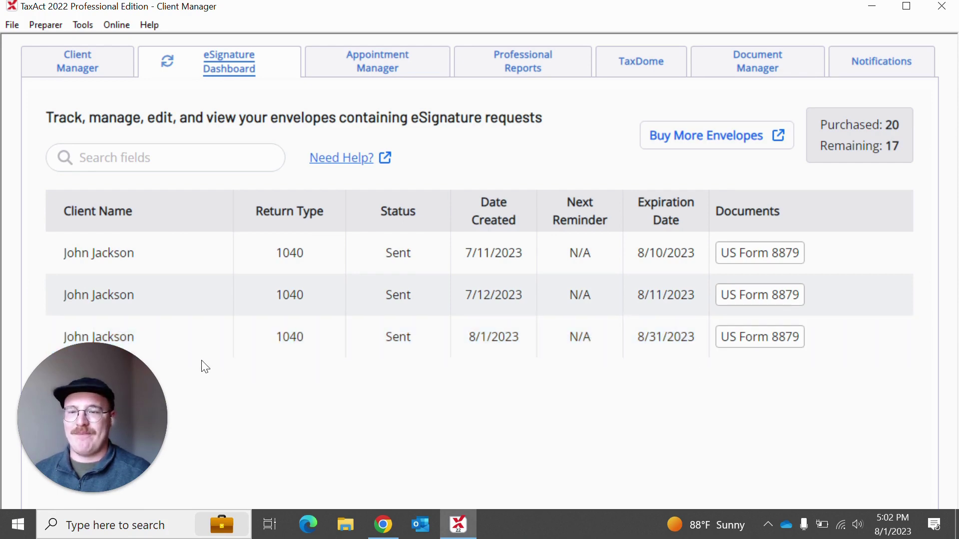
# Step: Go back to the Client Manager list of 7 clients, with the converted client marked Imported
pyautogui.click(76, 73)
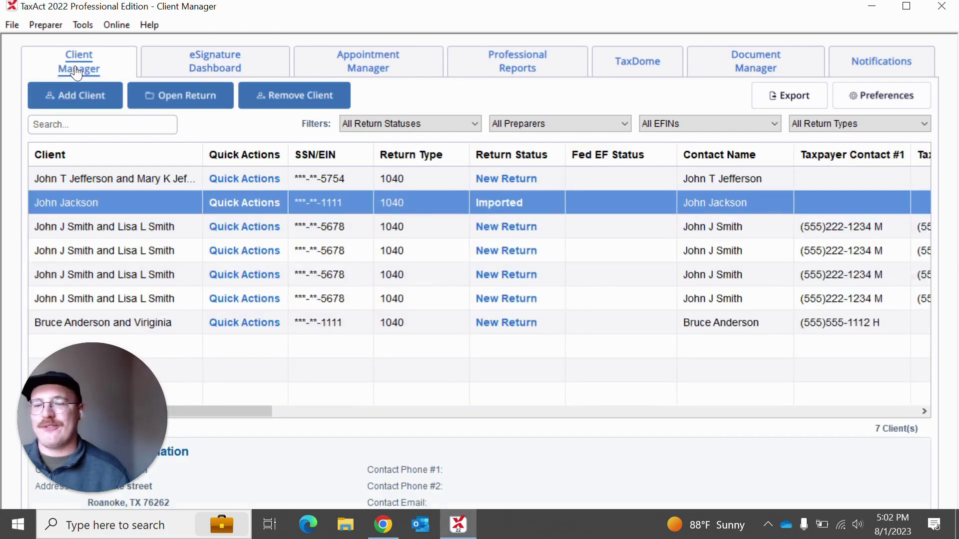